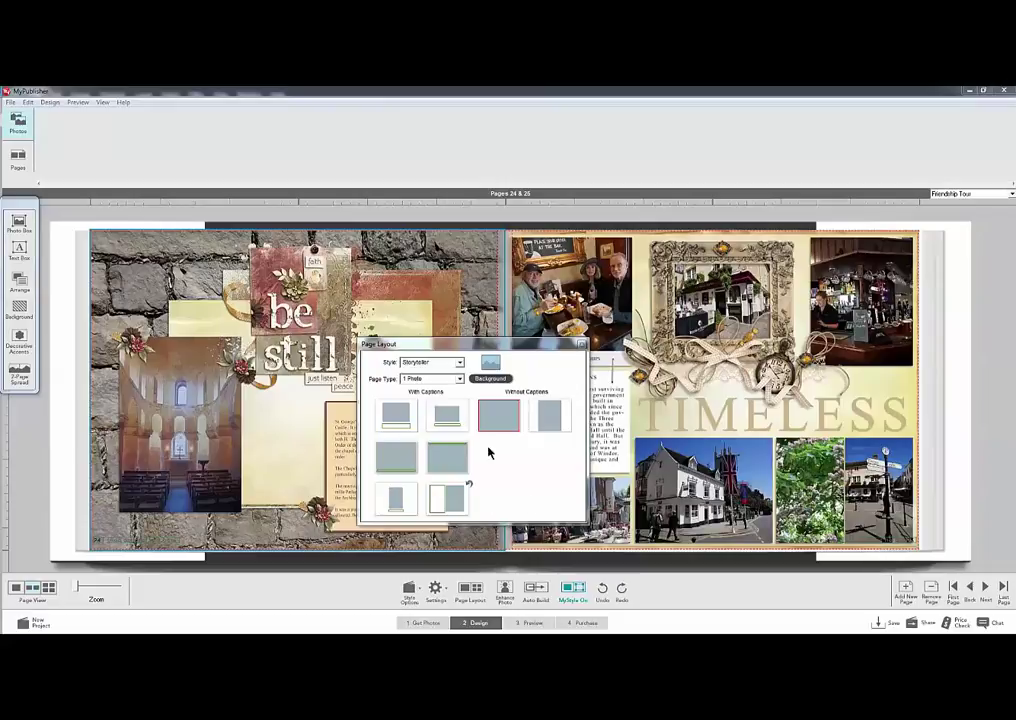
- Switch the Page Type to a multi-photo type to show the Storyteller multi-photo layouts
{"action": "left_click", "coordinate": [458, 379]}
{"action": "left_click", "coordinate": [428, 417]}
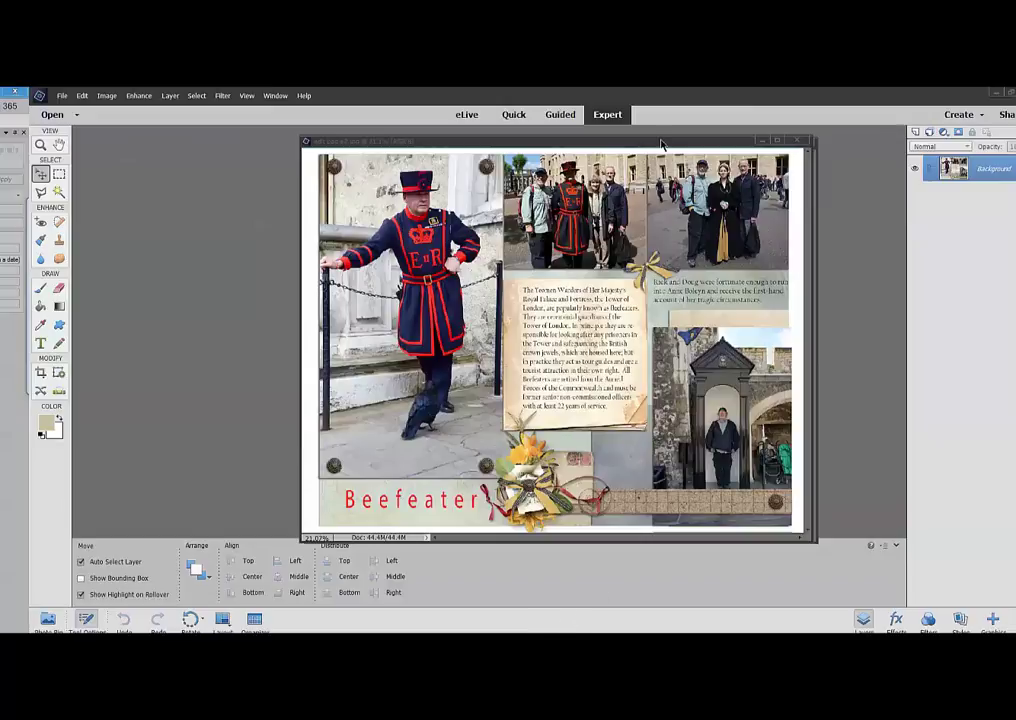
- Move the Beefeater window aside and bring the 3Tuns.psd TIMELESS page forward
{"action": "left_click_drag", "start_coordinate": [660, 147], "coordinate": [607, 141]}
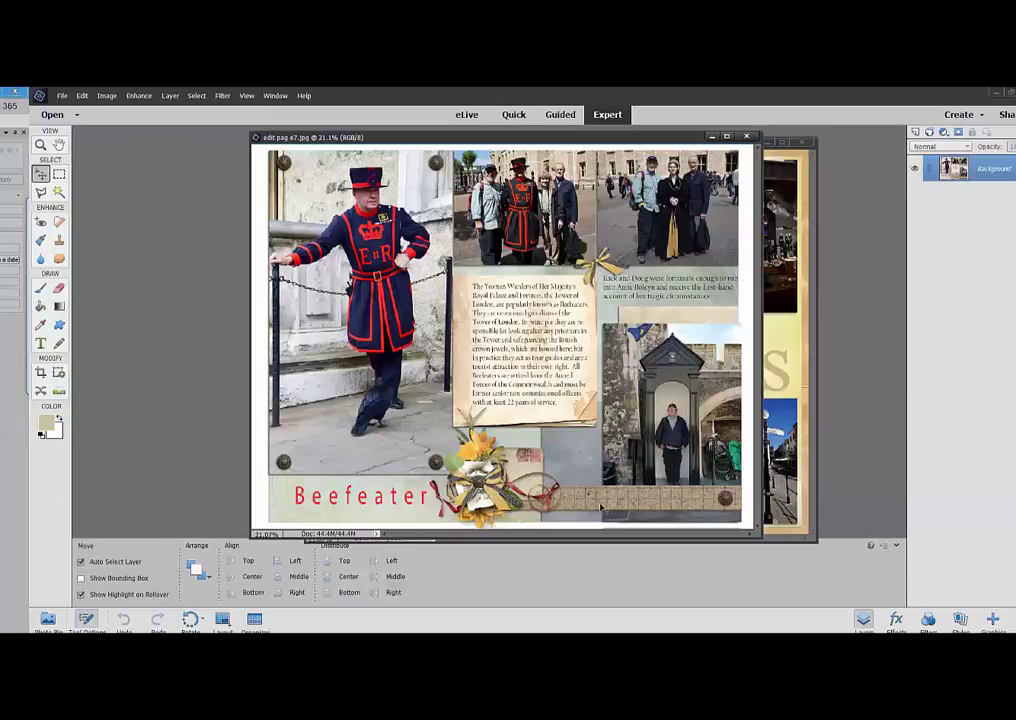
{"action": "left_click_drag", "start_coordinate": [627, 145], "coordinate": [564, 140]}
{"action": "left_click_drag", "start_coordinate": [716, 149], "coordinate": [620, 139]}
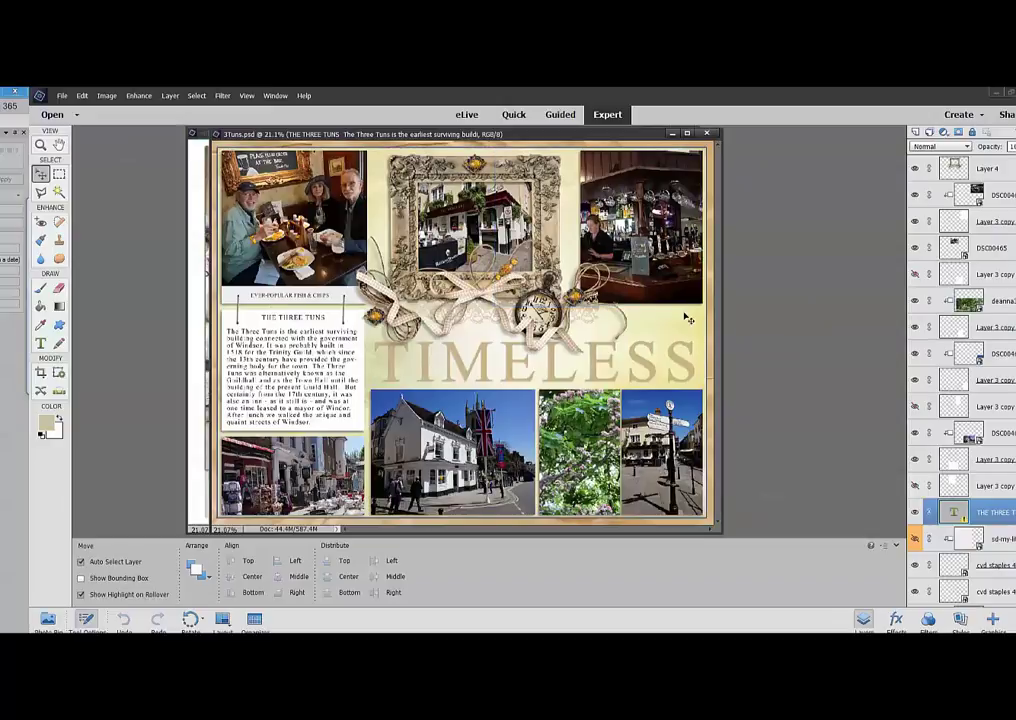
- Minimize the Beefeater page window and position the TIMELESS page window
{"action": "left_click_drag", "start_coordinate": [611, 137], "coordinate": [716, 153]}
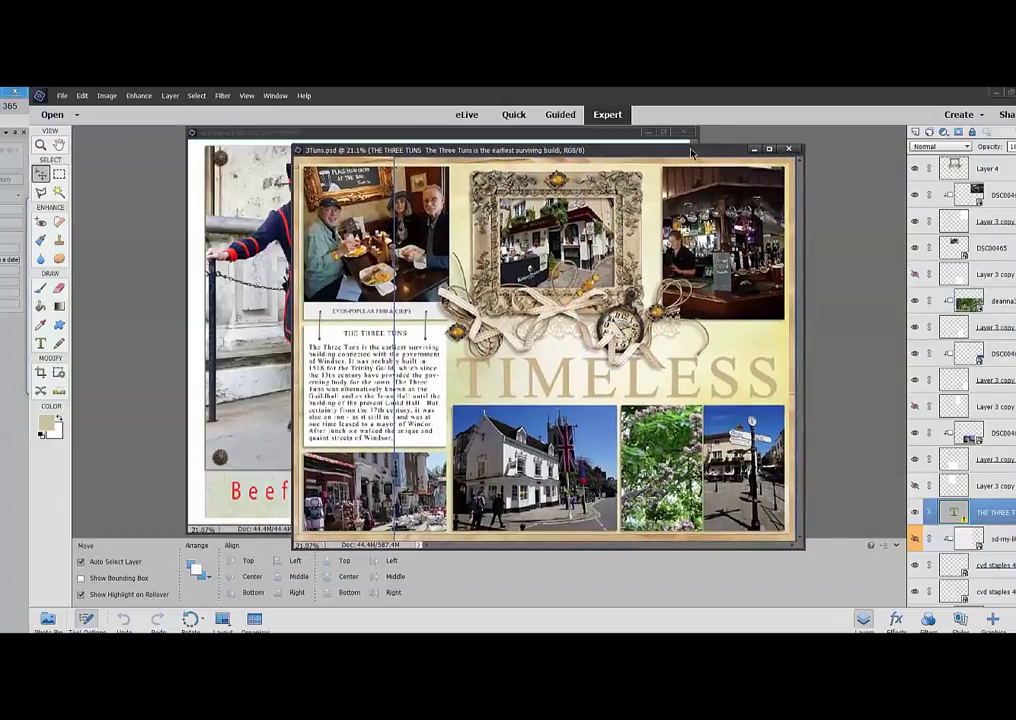
{"action": "left_click", "coordinate": [649, 132]}
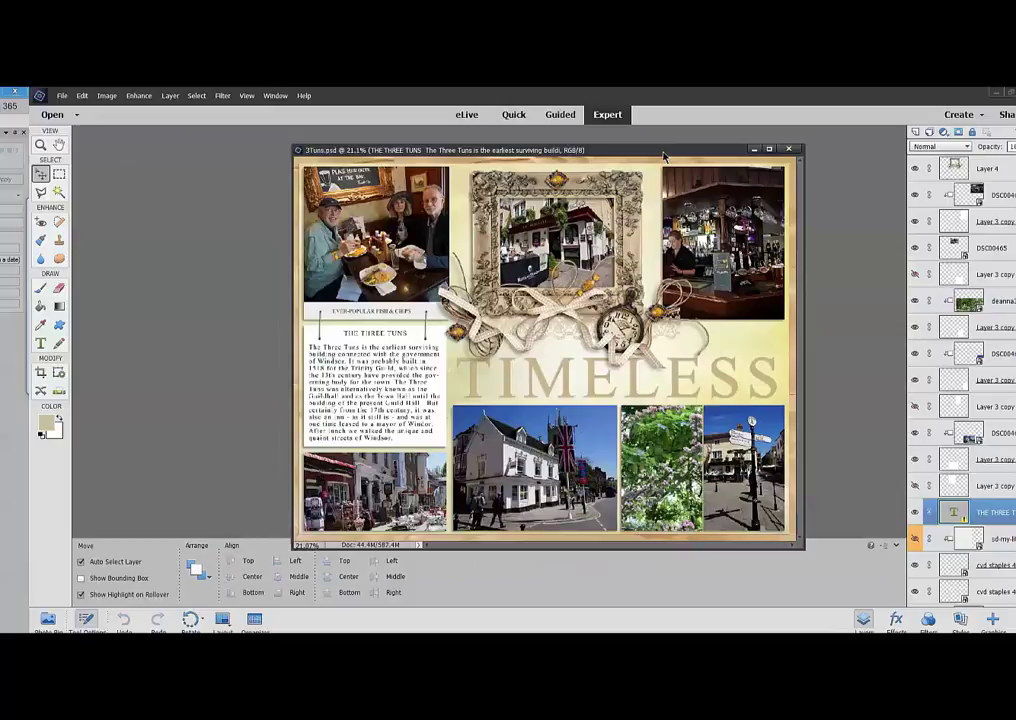
{"action": "left_click_drag", "start_coordinate": [663, 151], "coordinate": [604, 138]}
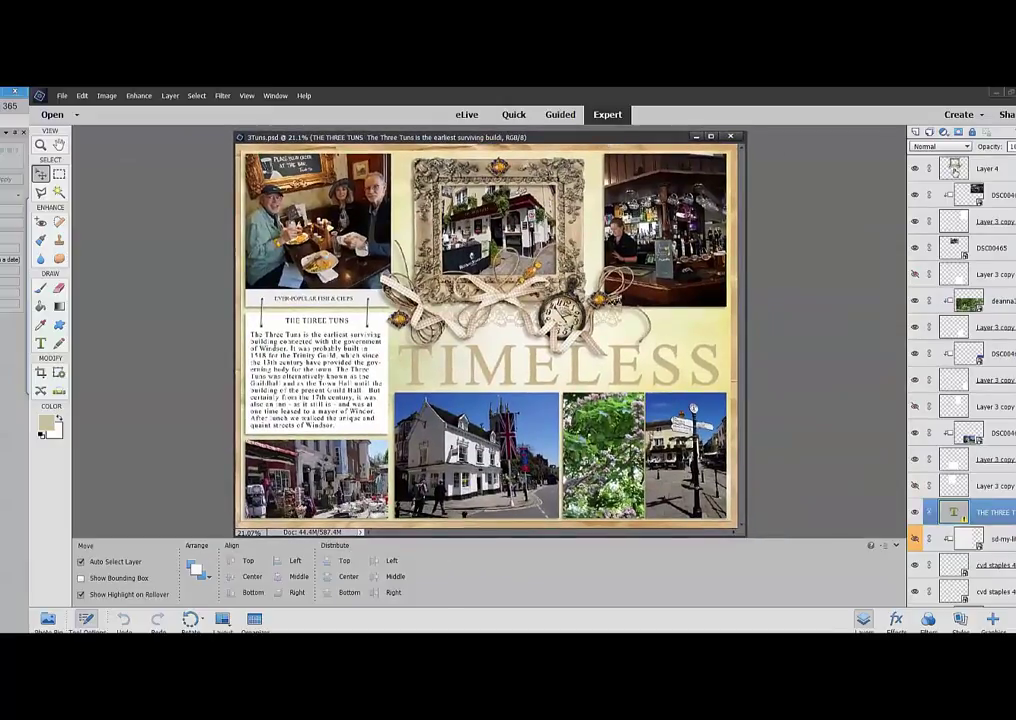
{"action": "left_click_drag", "start_coordinate": [545, 139], "coordinate": [542, 140]}
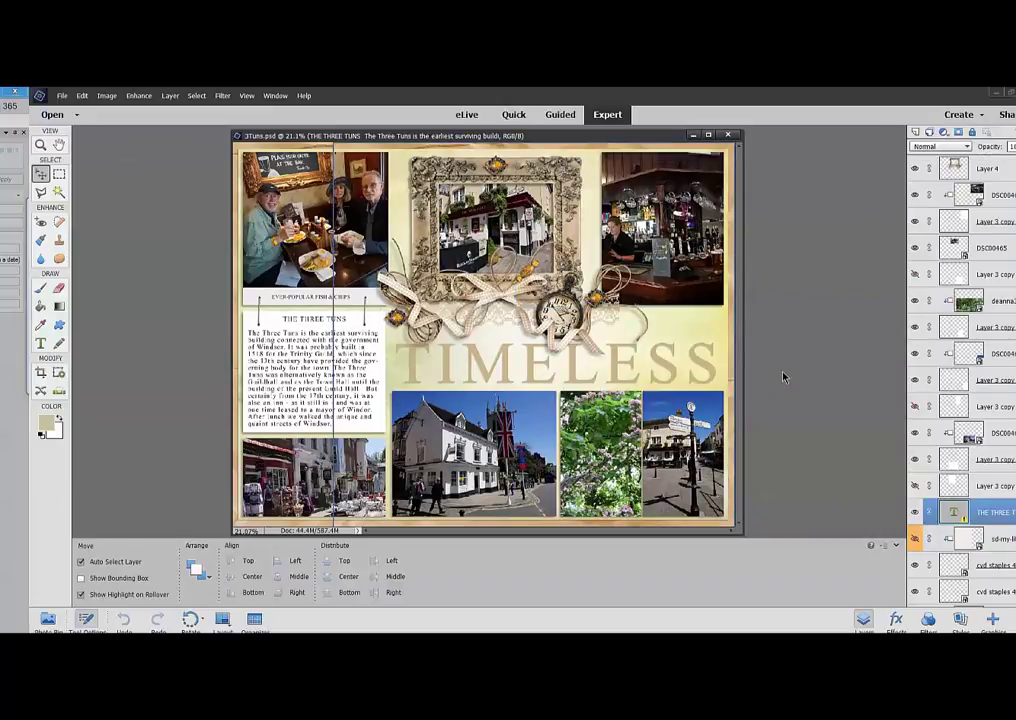
- Flatten the TIMELESS image from Layer 4, discarding its hidden layers
{"action": "right_click", "coordinate": [979, 167]}
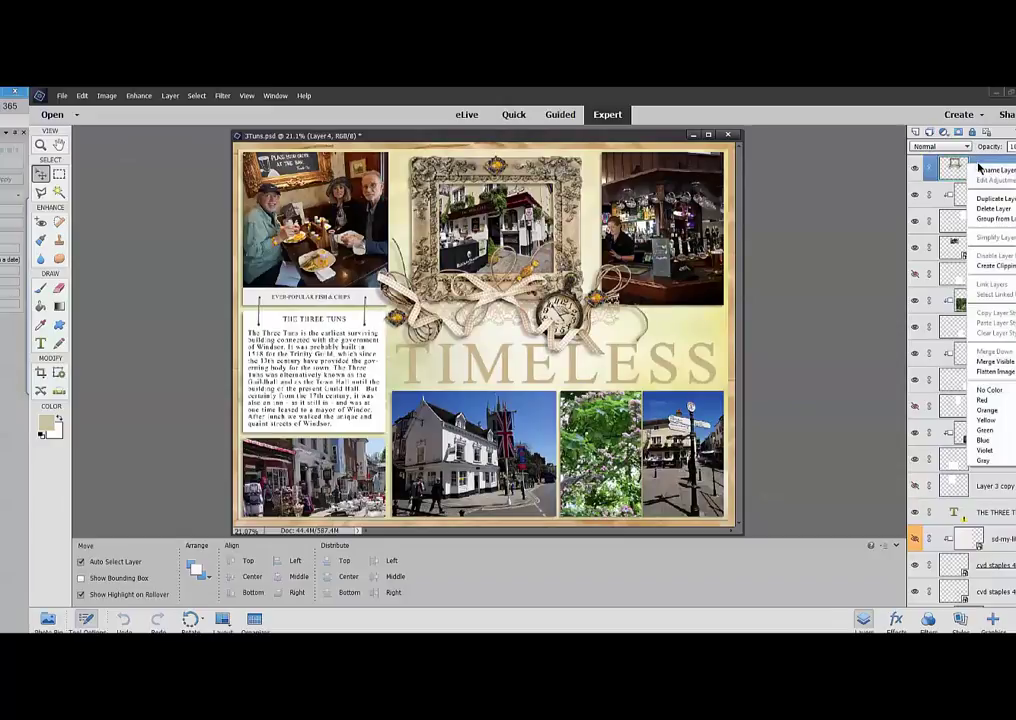
{"action": "left_click", "coordinate": [982, 372]}
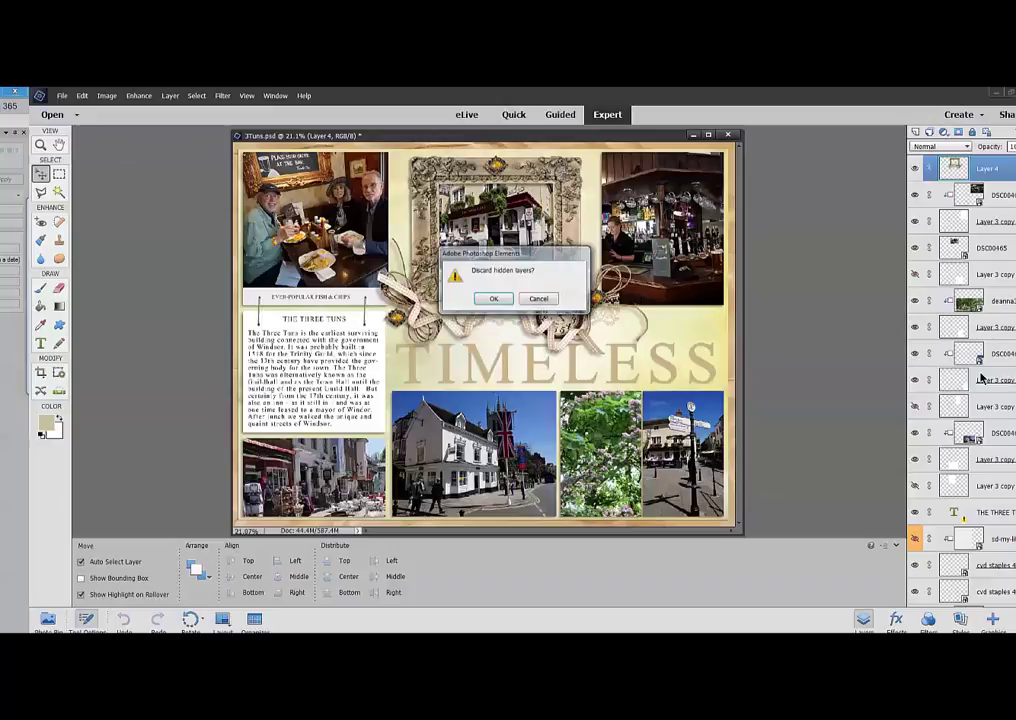
{"action": "left_click", "coordinate": [493, 298]}
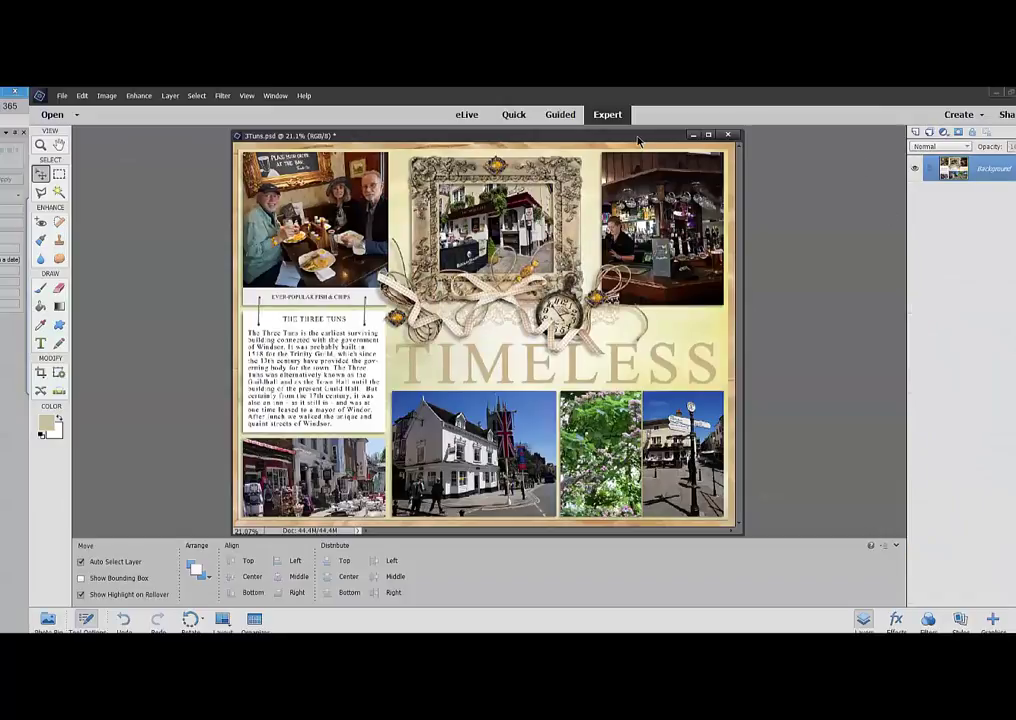
{"action": "mouse_move", "coordinate": [638, 141]}
{"action": "left_mouse_down"}
{"action": "mouse_move", "coordinate": [648, 160]}
{"action": "mouse_move", "coordinate": [641, 139]}
{"action": "left_mouse_up"}
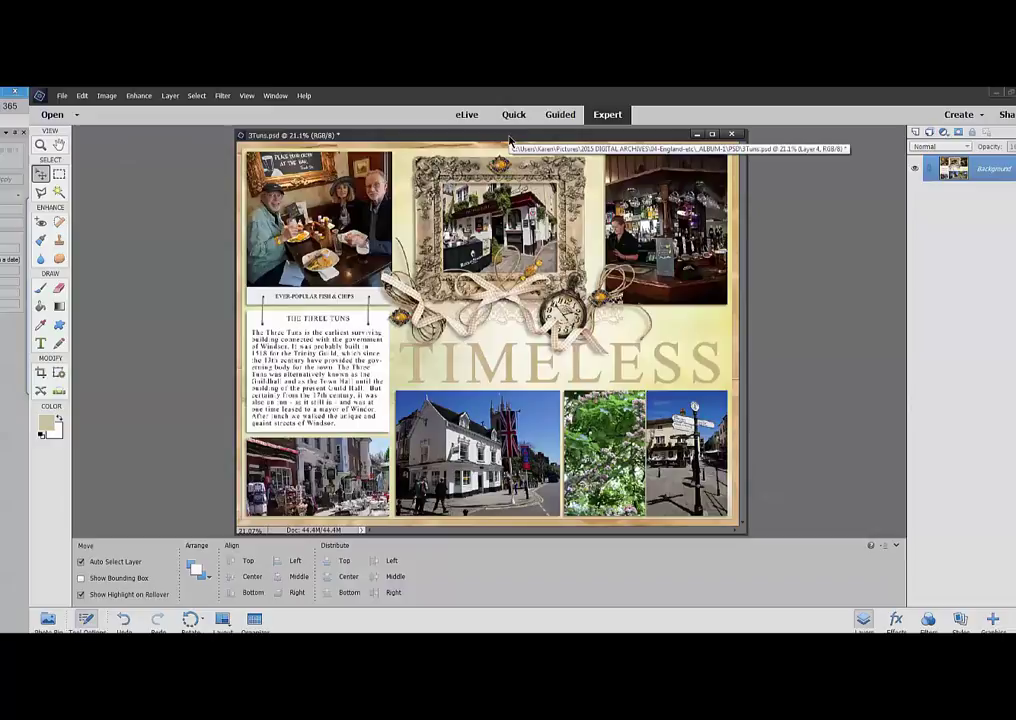
{"action": "left_click_drag", "start_coordinate": [510, 140], "coordinate": [509, 139]}
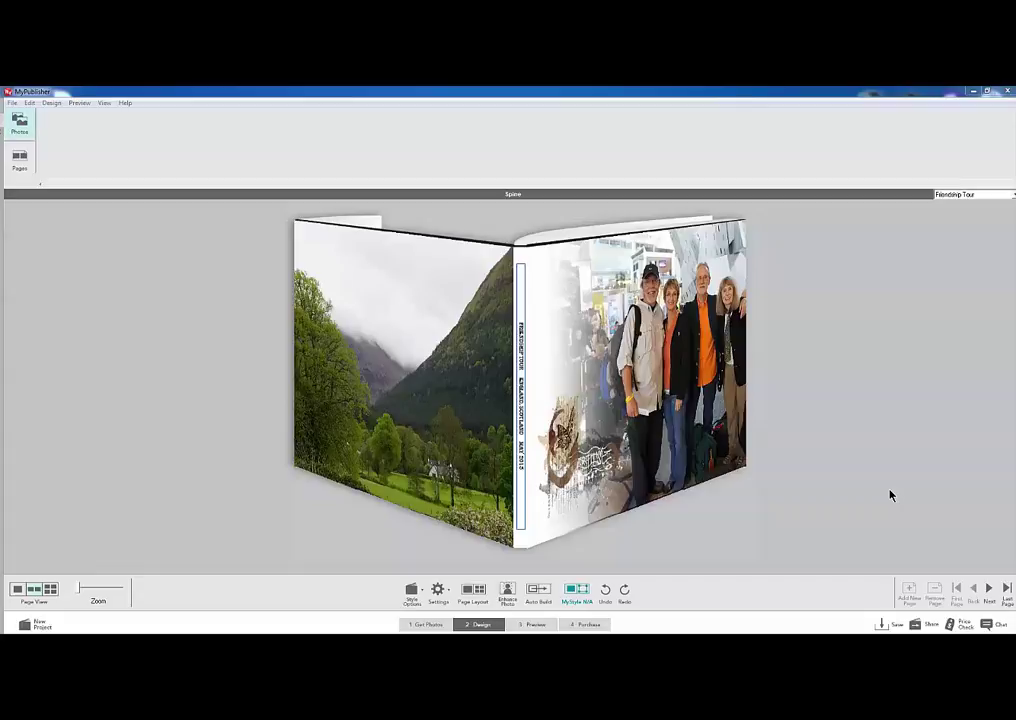
- Page forward from the Spine through Front Cover and Front Flap to pages 6 & 7
{"action": "left_click", "coordinate": [988, 591]}
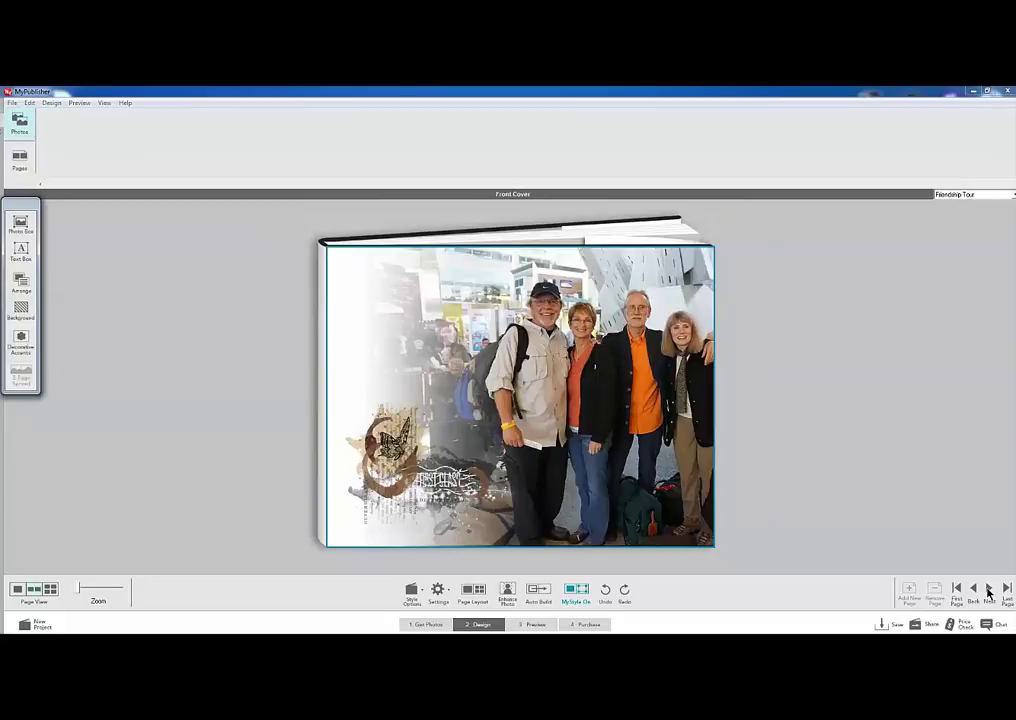
{"action": "left_click", "coordinate": [988, 591]}
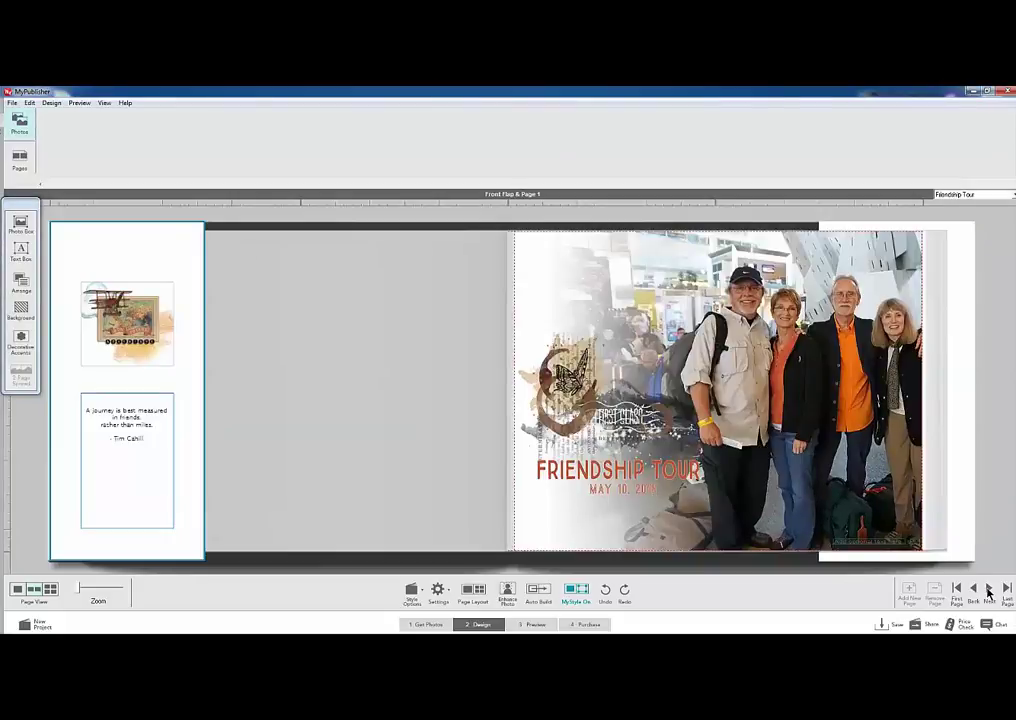
{"action": "left_click", "coordinate": [988, 591]}
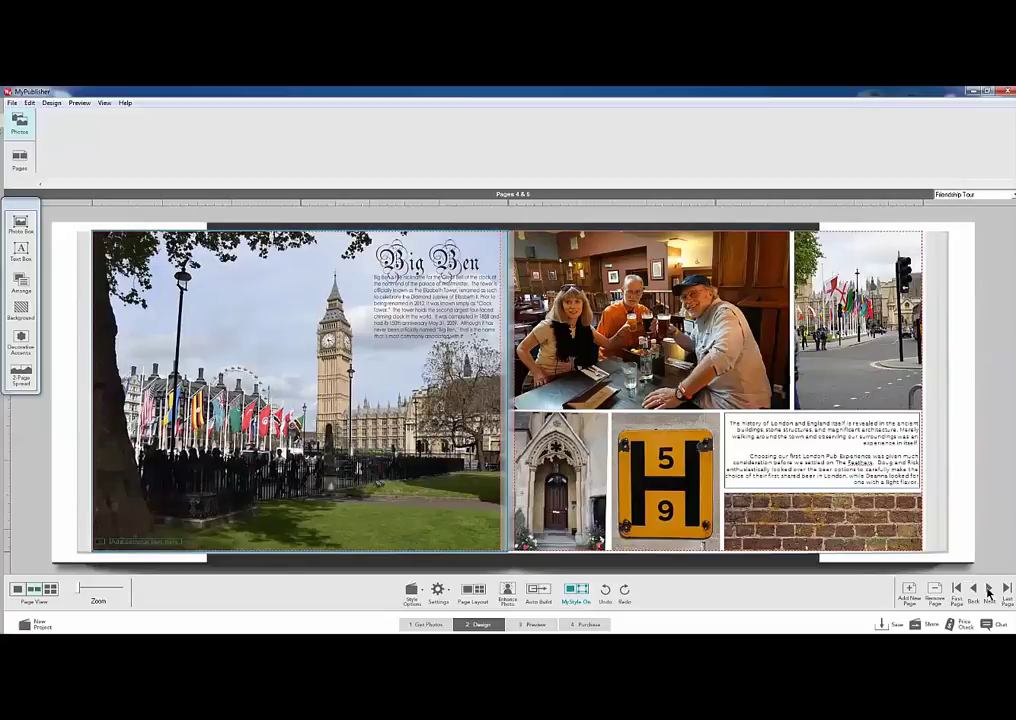
{"action": "left_click", "coordinate": [988, 591]}
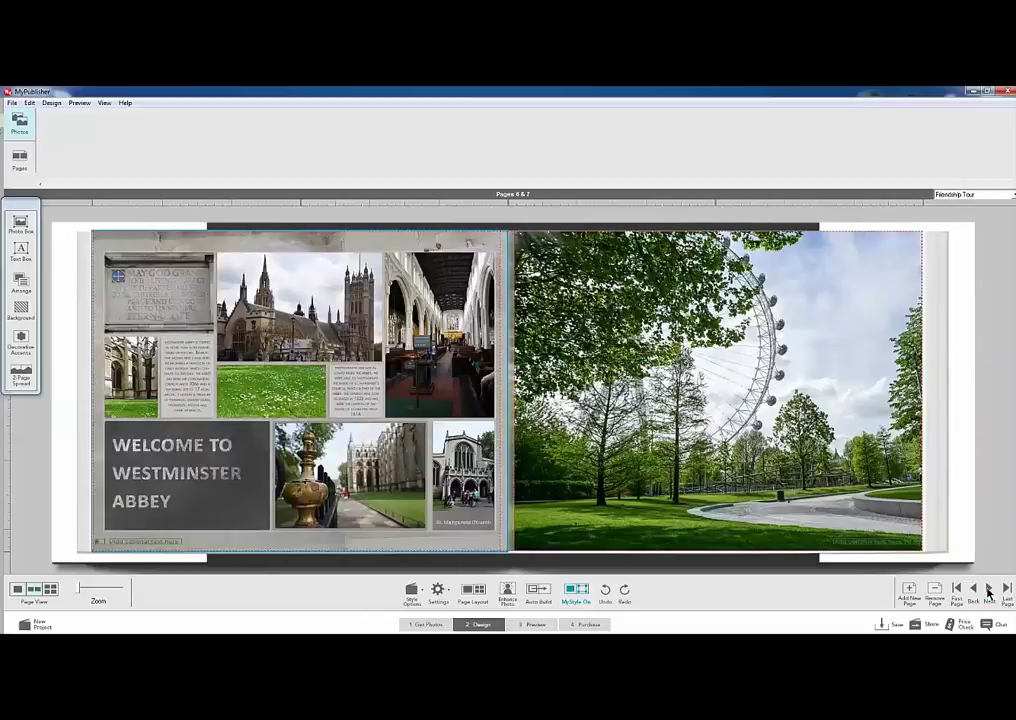
- Start a new Custom Publisher Photo Book in Classic Hardcover with the Storyteller style
{"action": "left_click", "coordinate": [12, 103]}
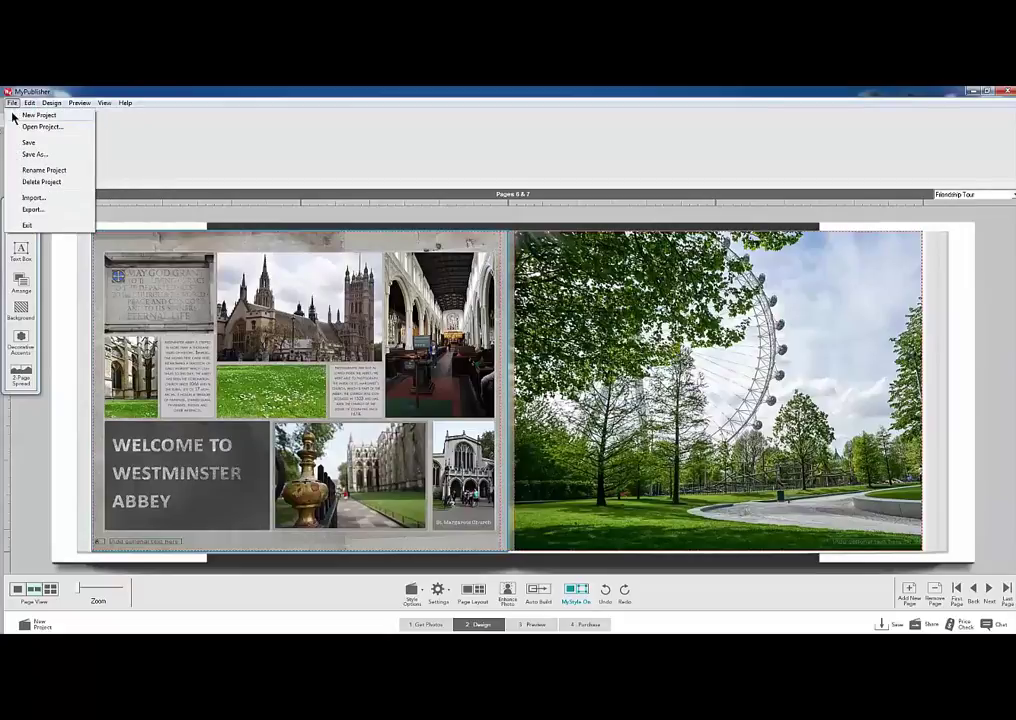
{"action": "left_click", "coordinate": [15, 116]}
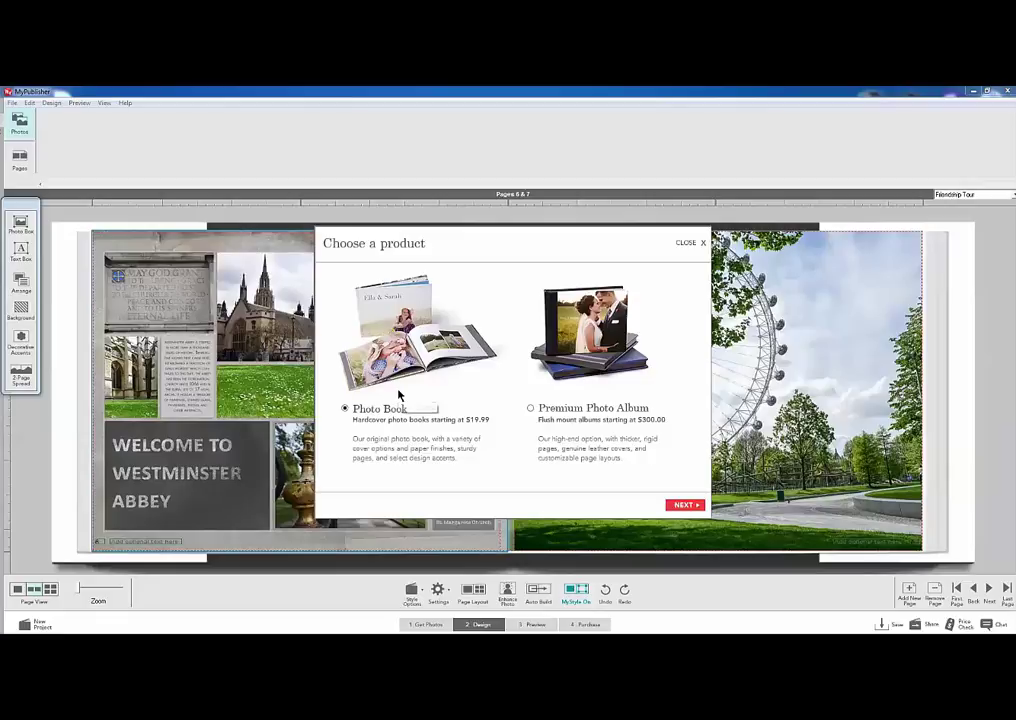
{"action": "left_click", "coordinate": [681, 506]}
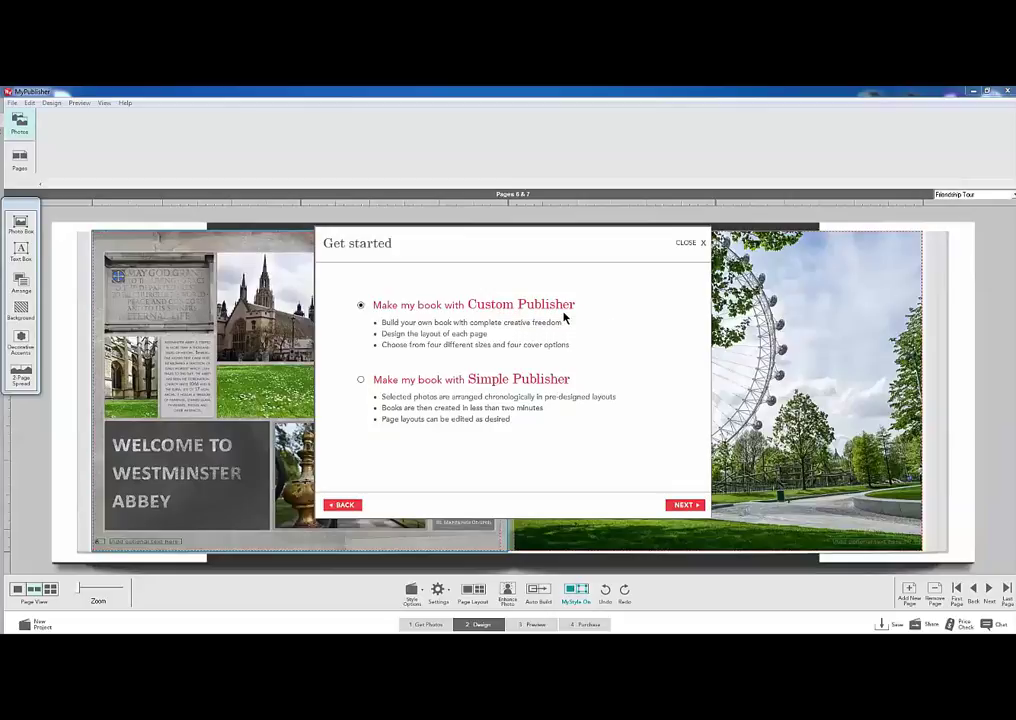
{"action": "left_click", "coordinate": [686, 506]}
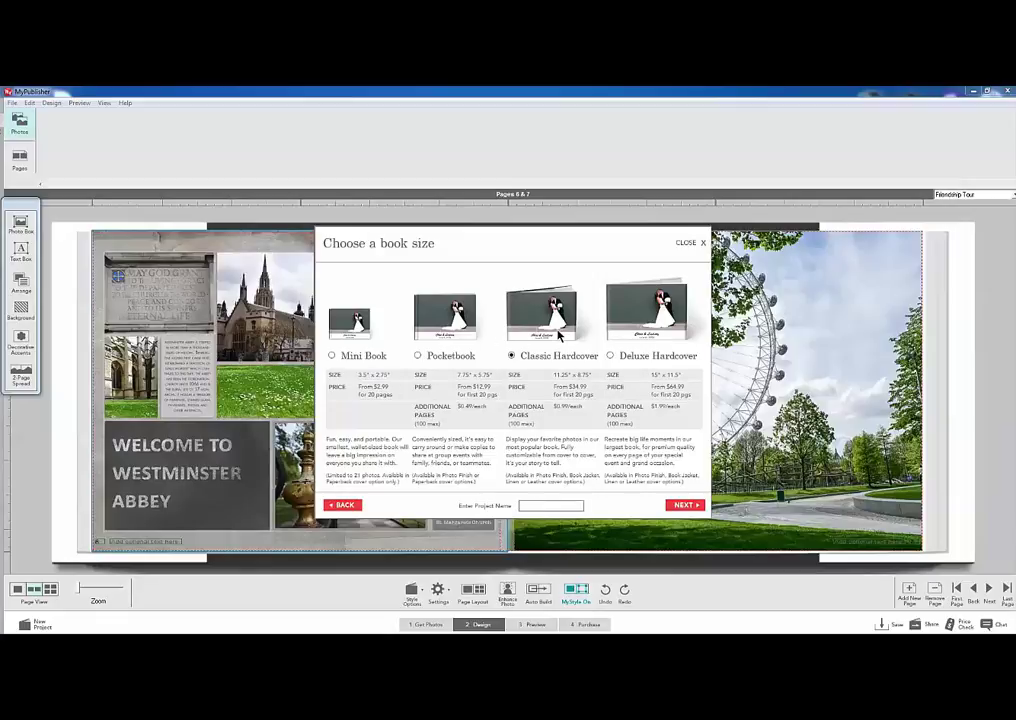
{"action": "left_click", "coordinate": [684, 506]}
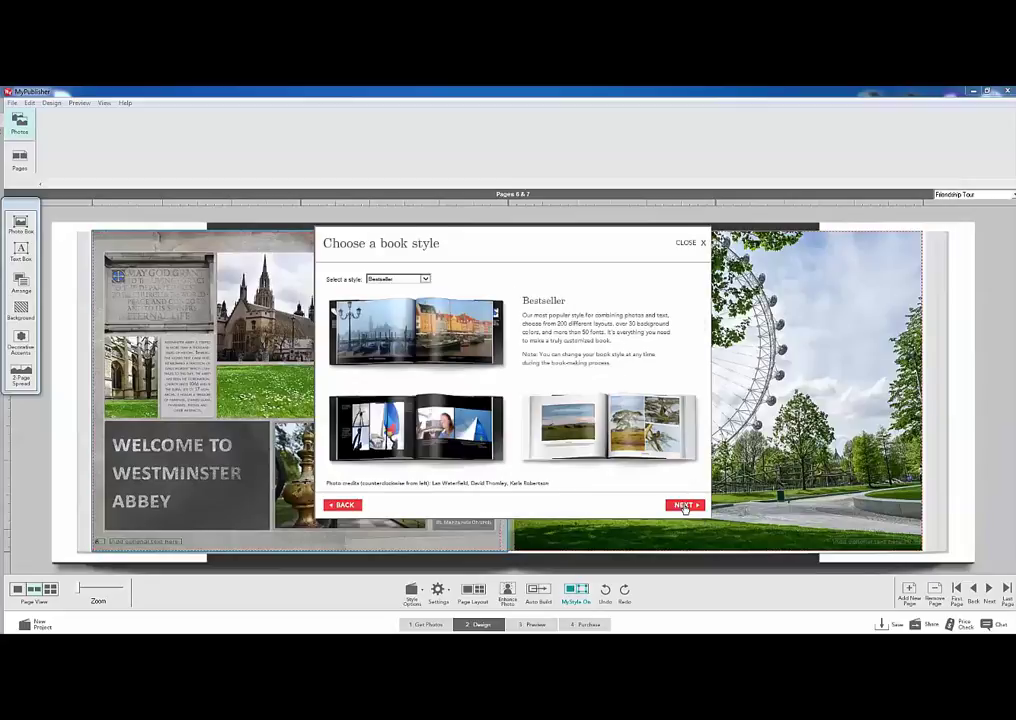
{"action": "left_click", "coordinate": [396, 279]}
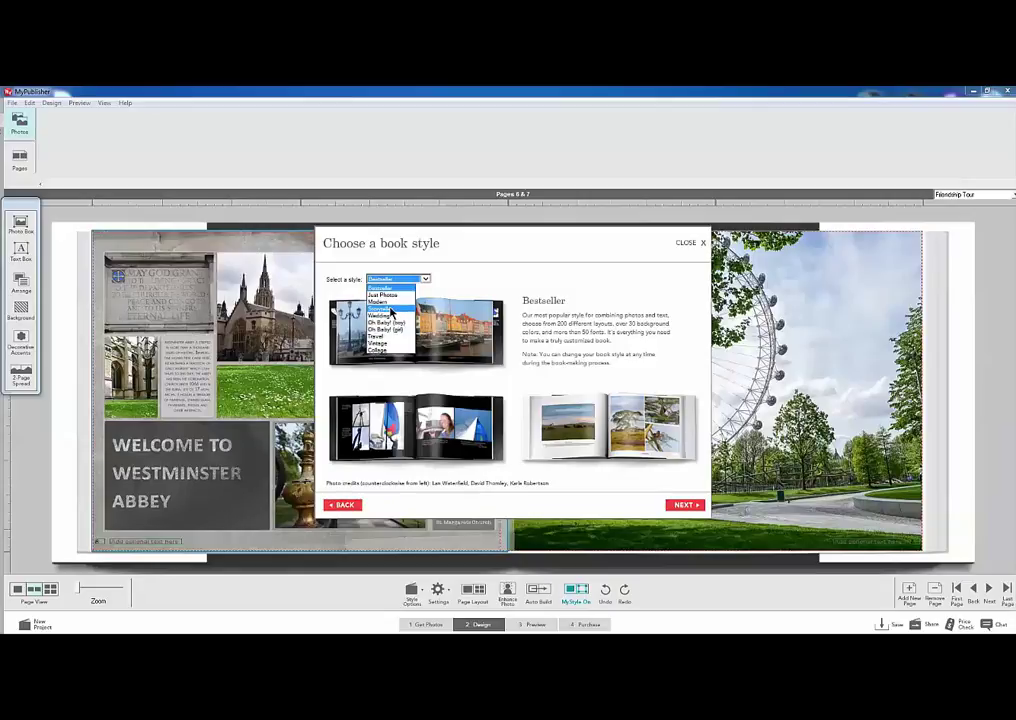
{"action": "left_click", "coordinate": [391, 312]}
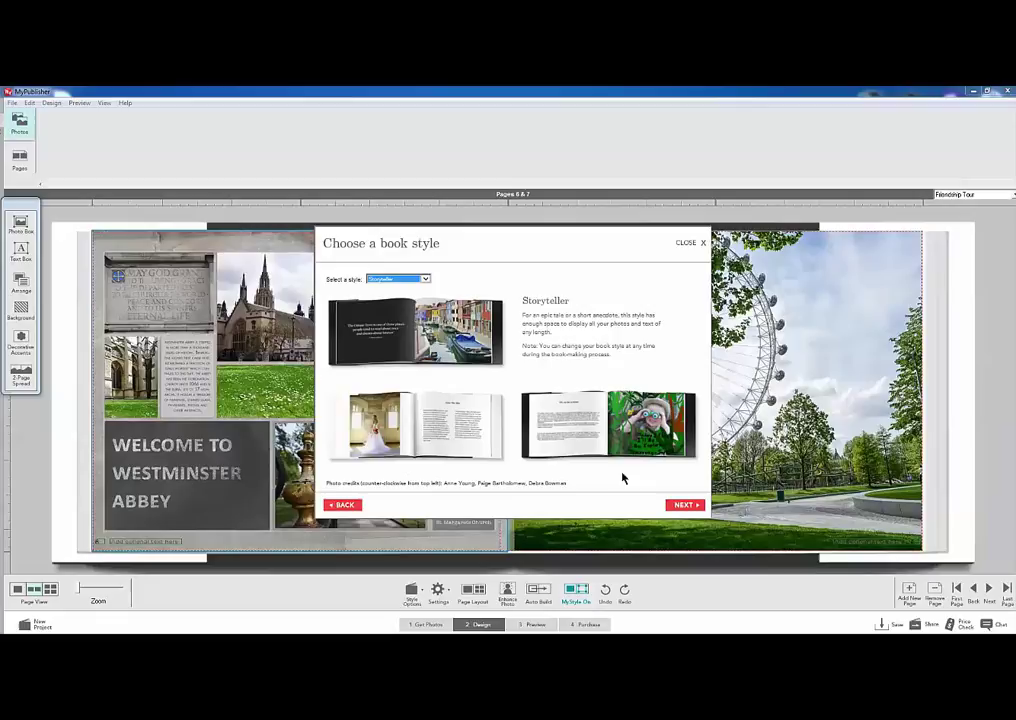
- Accept Storyteller, keep the Linen cover, skip foil stamping, and accept the linen colour
{"action": "left_click", "coordinate": [679, 508]}
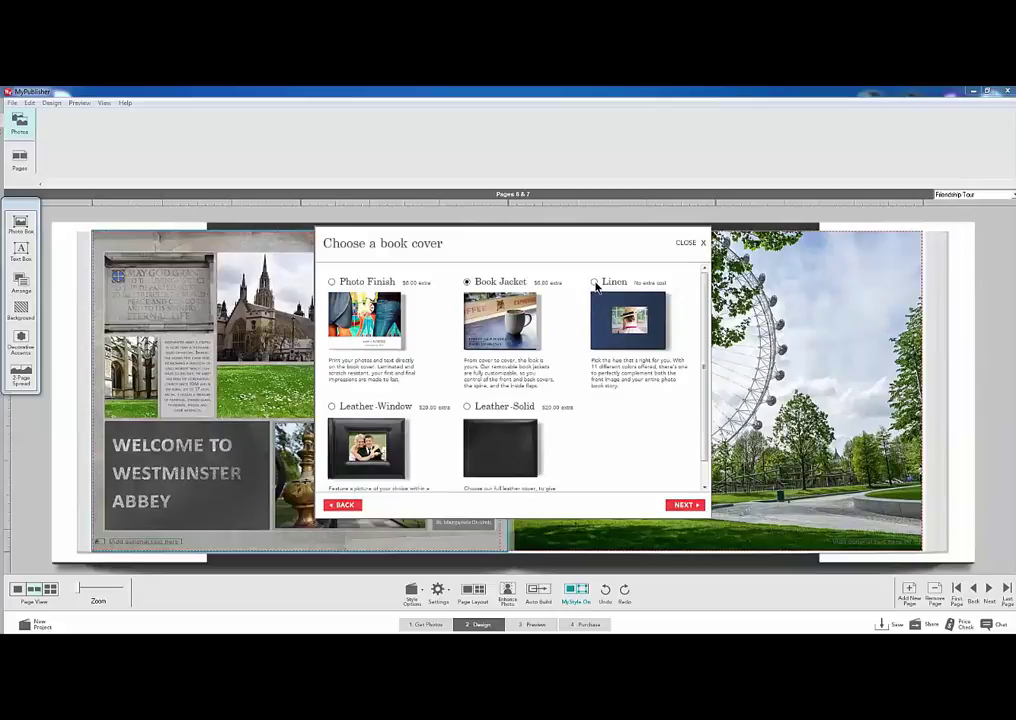
{"action": "left_click", "coordinate": [686, 507]}
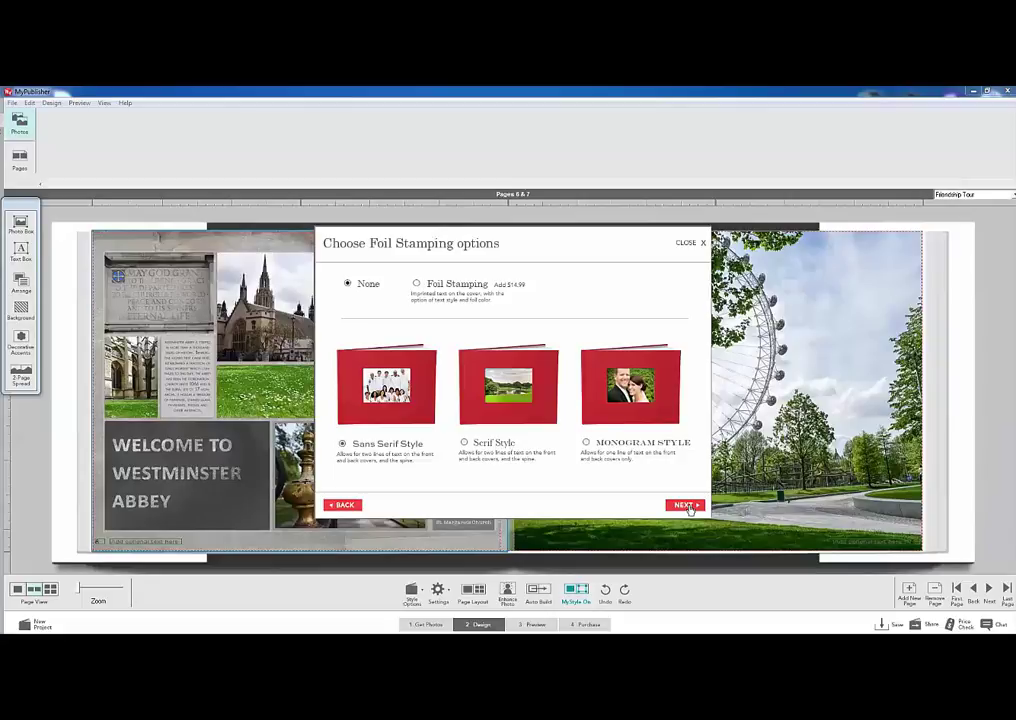
{"action": "left_click", "coordinate": [686, 506]}
{"action": "left_click", "coordinate": [686, 506]}
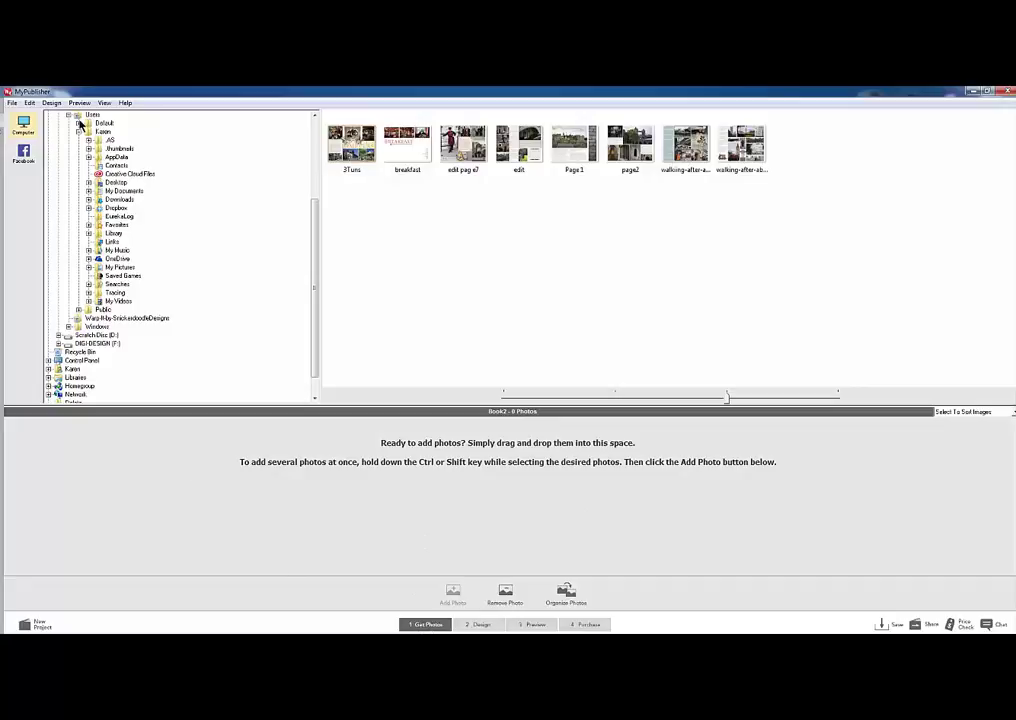
{"action": "scroll", "coordinate": [318, 228], "scroll_direction": "up", "scroll_amount": 5}
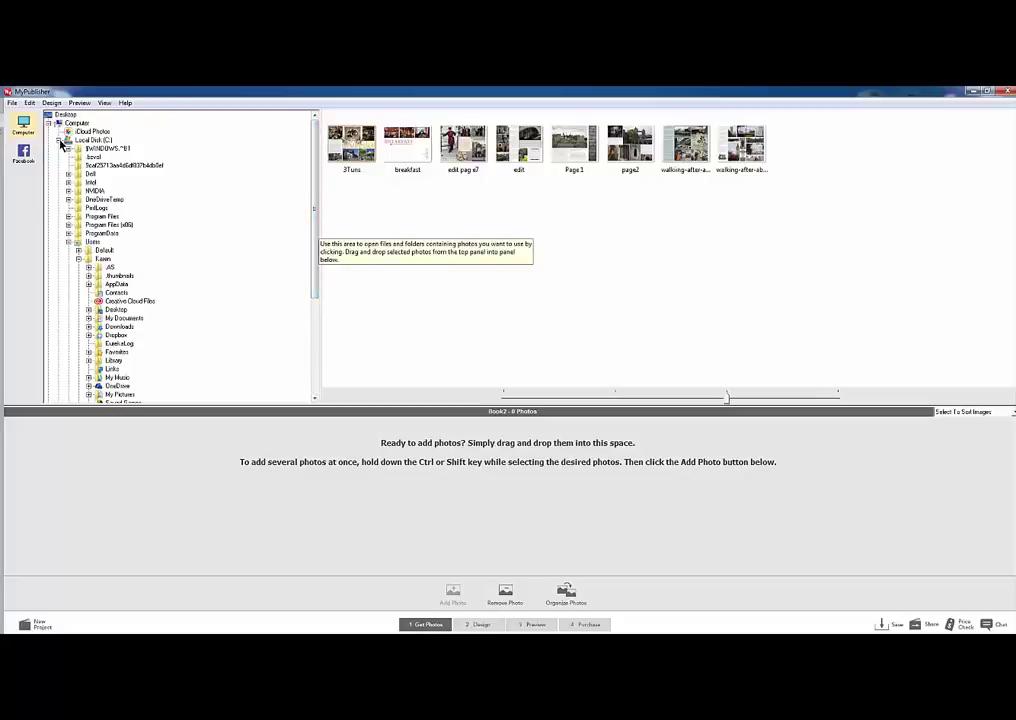
{"action": "double_click", "coordinate": [49, 121]}
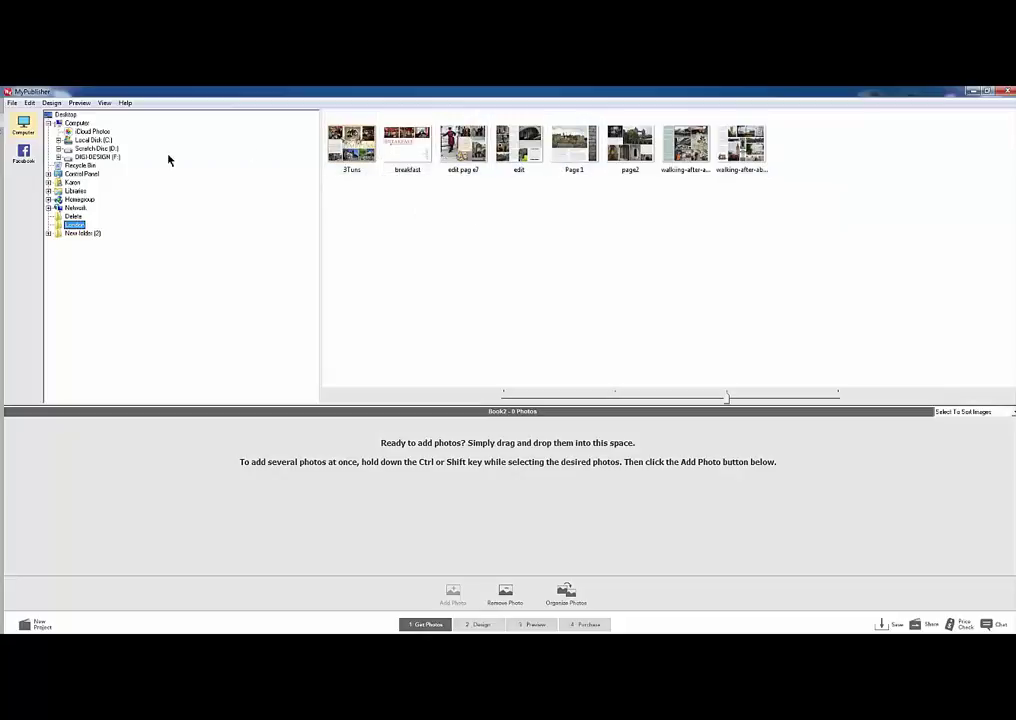
{"action": "left_click", "coordinate": [59, 140]}
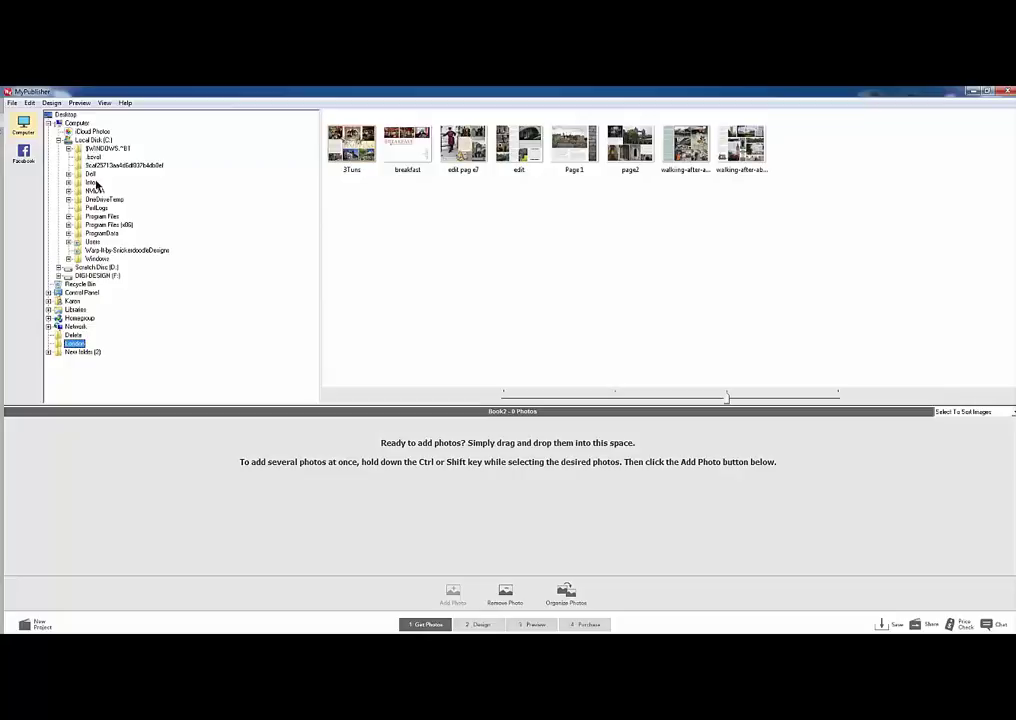
{"action": "left_click", "coordinate": [68, 242]}
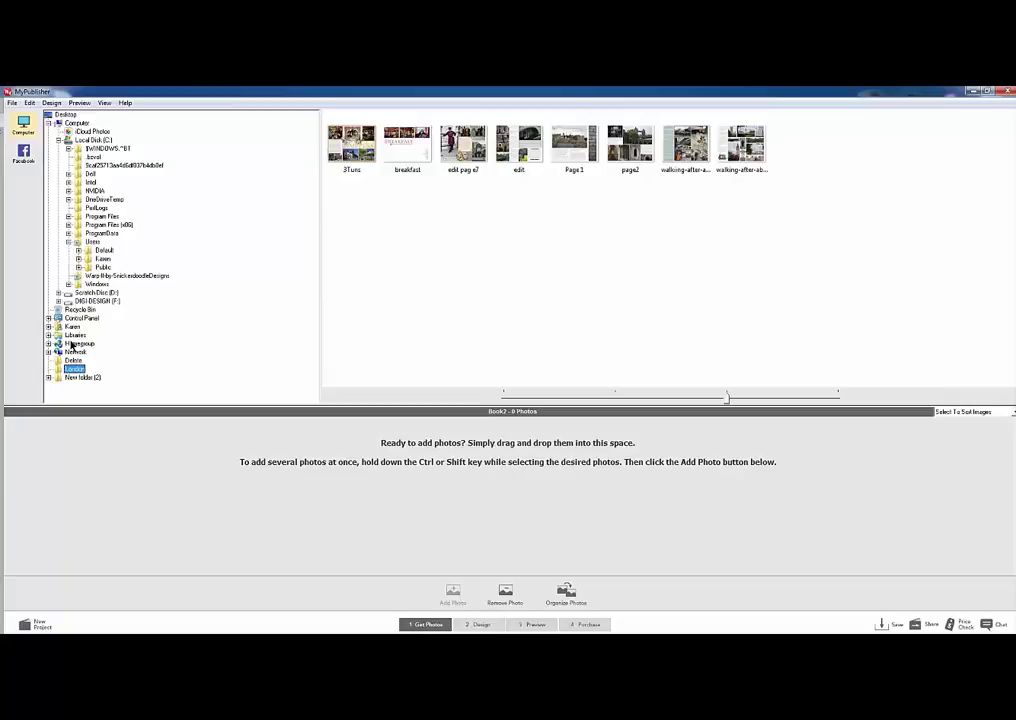
{"action": "left_click", "coordinate": [65, 115]}
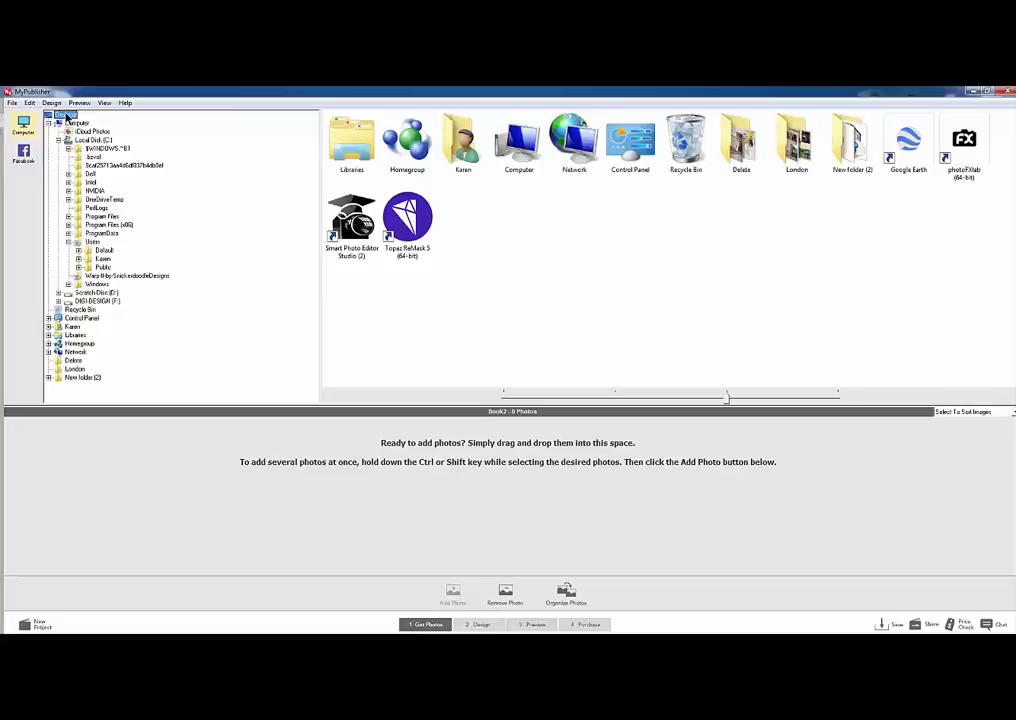
{"action": "double_click", "coordinate": [797, 160]}
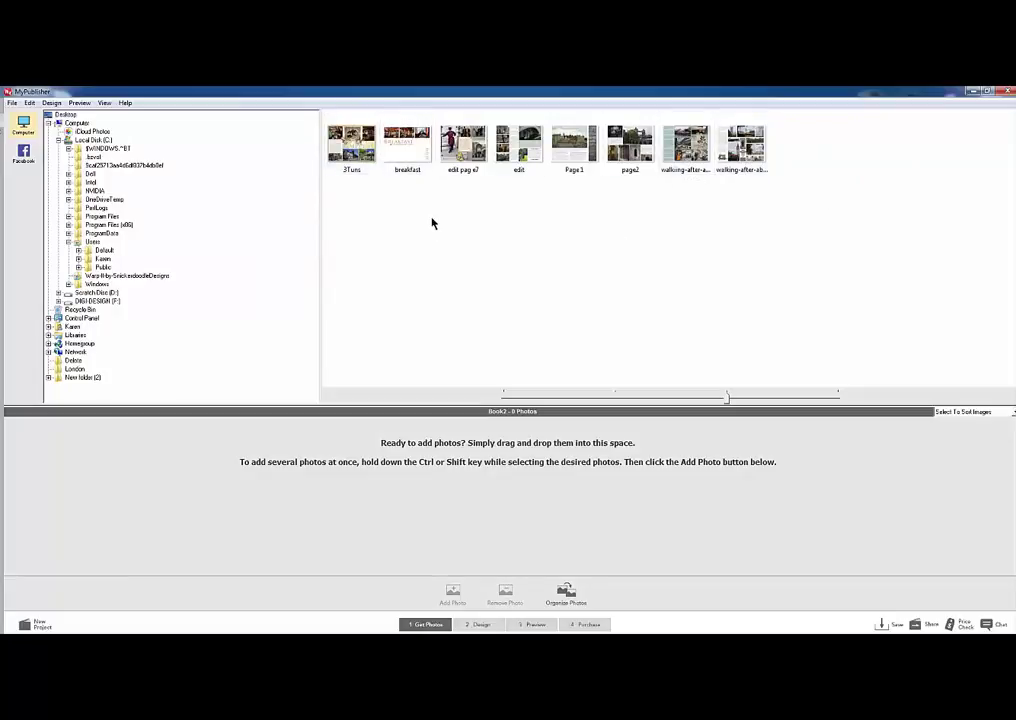
- Add all eight London scrapbook pages, 3Turs through the last, to the book's photo tray
{"action": "left_click", "coordinate": [362, 150]}
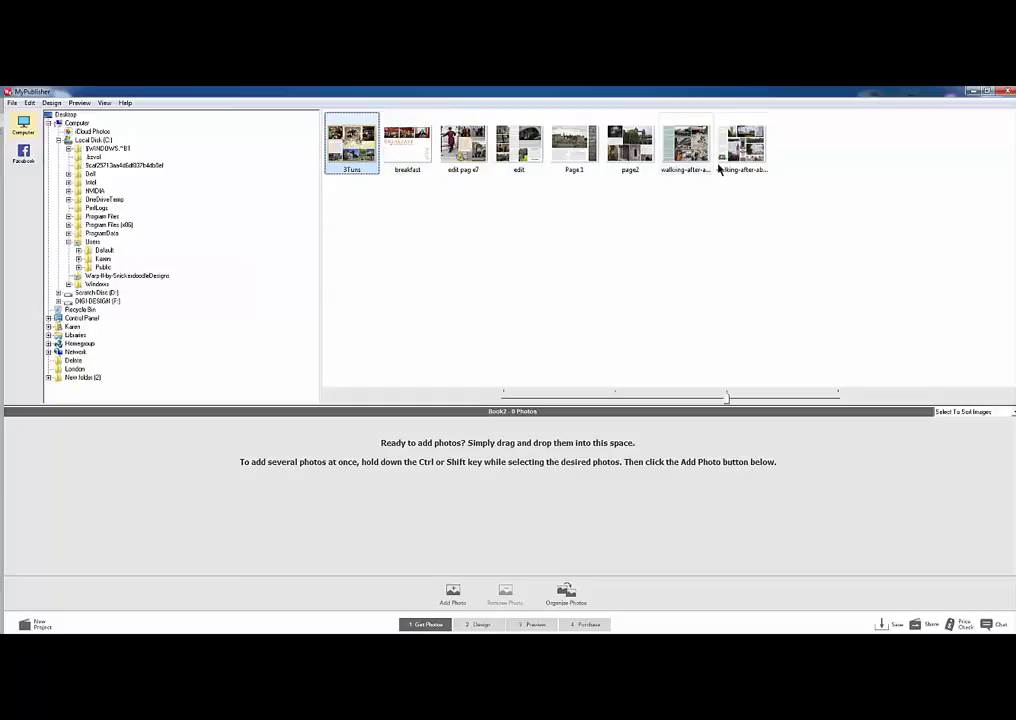
{"action": "left_click", "coordinate": [752, 155]}
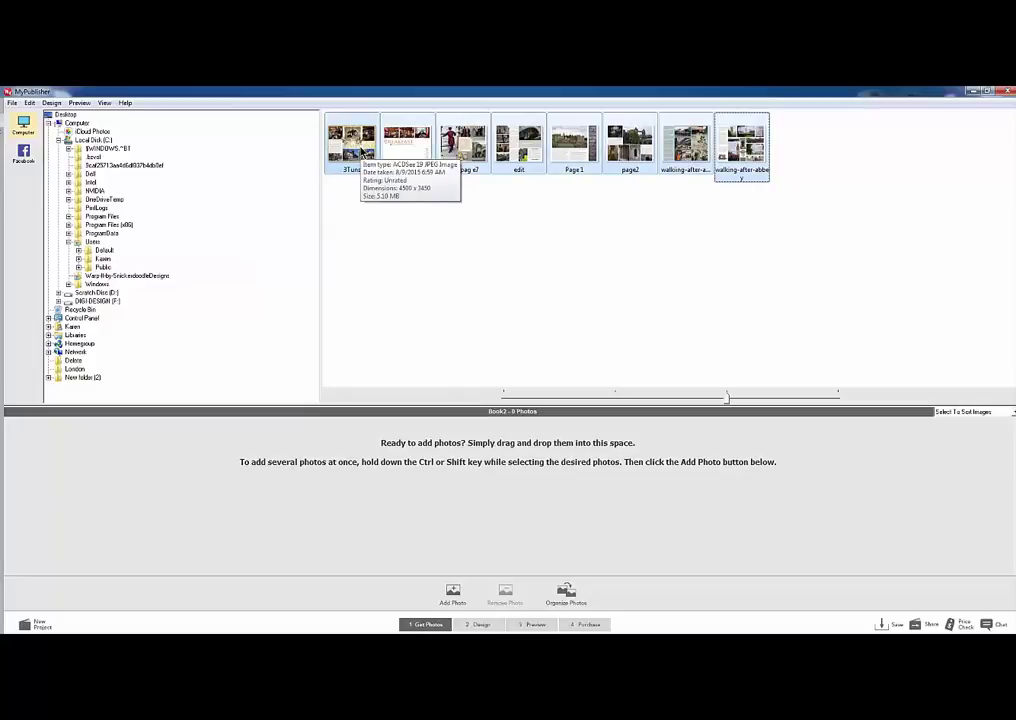
{"action": "left_click_drag", "start_coordinate": [365, 157], "coordinate": [155, 491]}
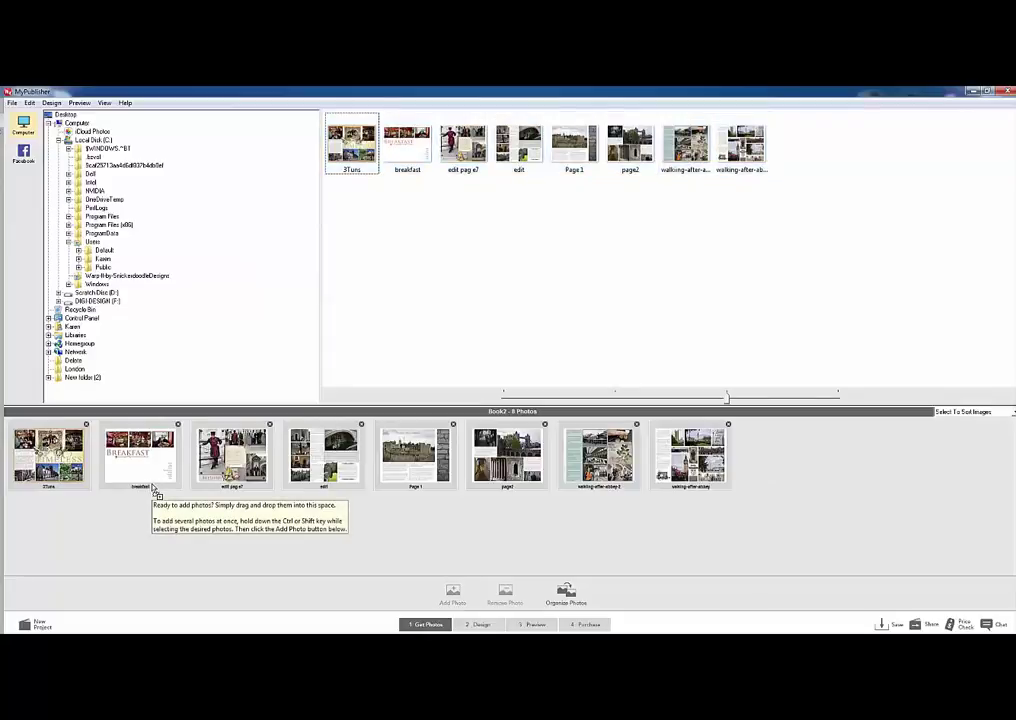
- Move to the 2 Design step, dismissing the Facebook popup and design hint
{"action": "left_click", "coordinate": [481, 626]}
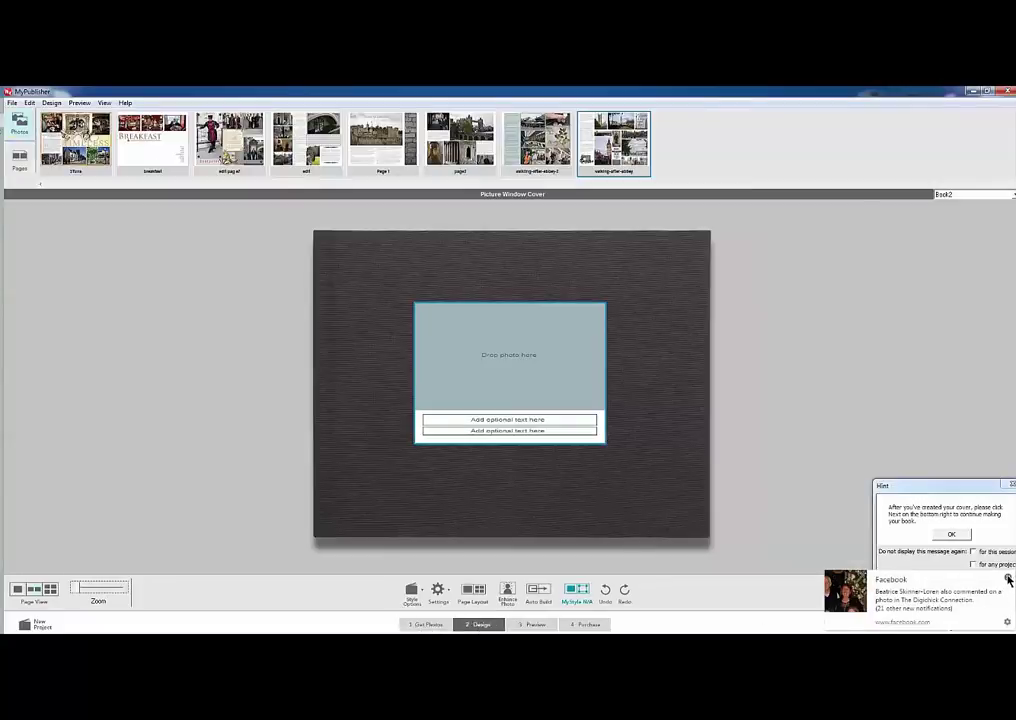
{"action": "left_click", "coordinate": [1007, 578]}
{"action": "left_click", "coordinate": [1010, 485]}
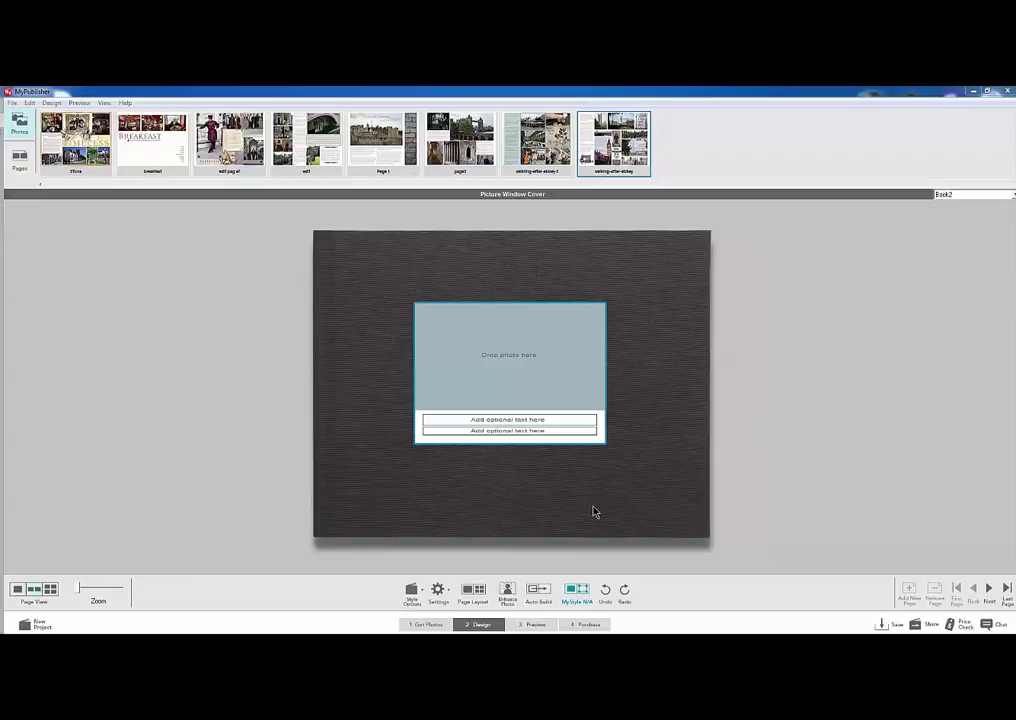
{"action": "mouse_move", "coordinate": [593, 512]}
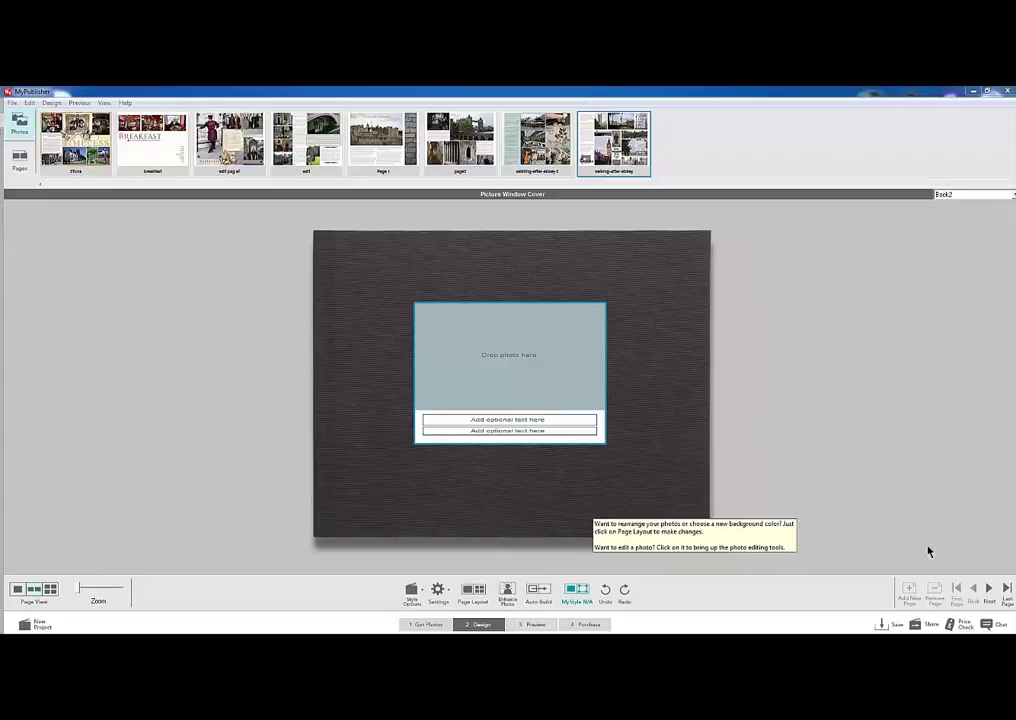
- Go to the Page 1 spread and inspect its photo box and caption text box, then deselect
{"action": "left_click", "coordinate": [988, 592]}
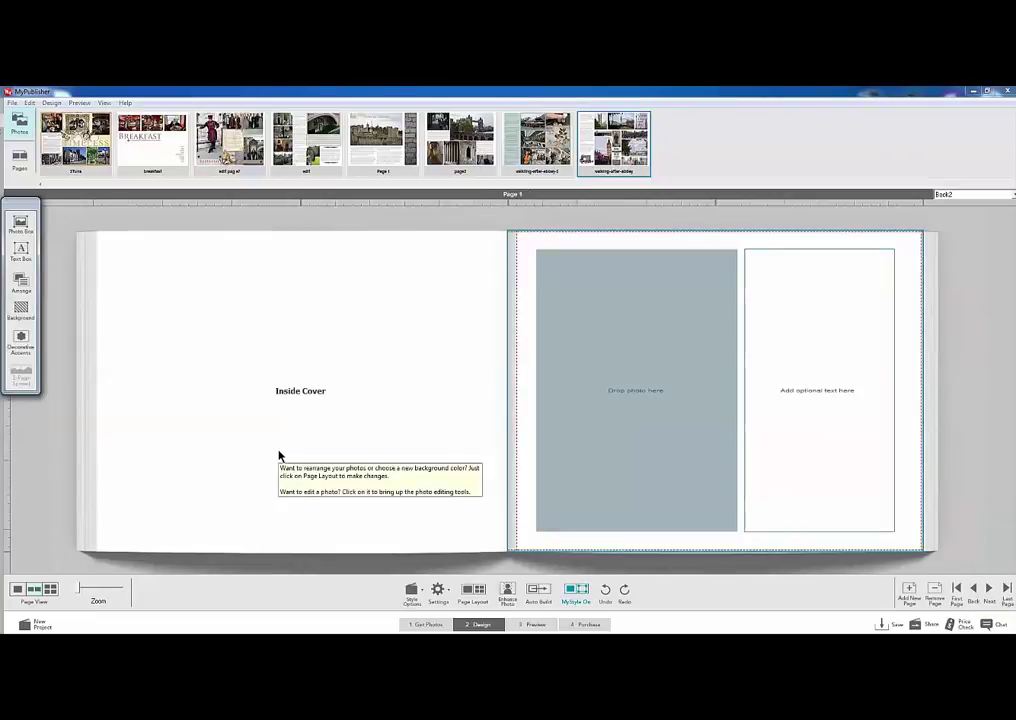
{"action": "left_click", "coordinate": [544, 405]}
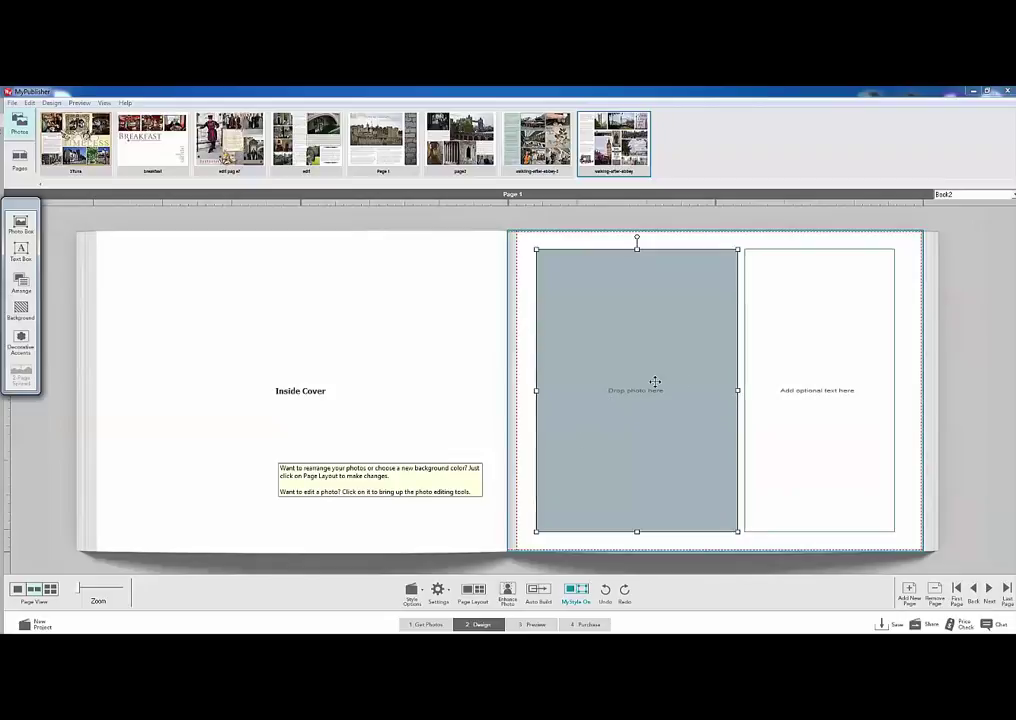
{"action": "left_click", "coordinate": [800, 358]}
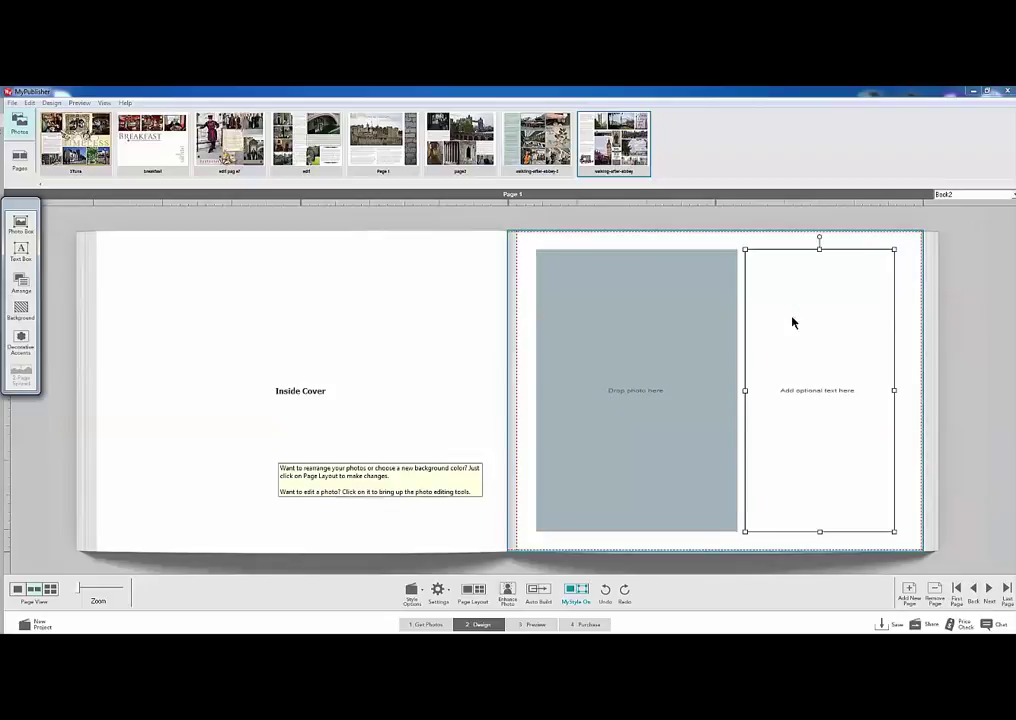
{"action": "left_click", "coordinate": [703, 299]}
{"action": "left_click", "coordinate": [748, 310]}
{"action": "left_click", "coordinate": [778, 321]}
{"action": "left_click", "coordinate": [703, 326]}
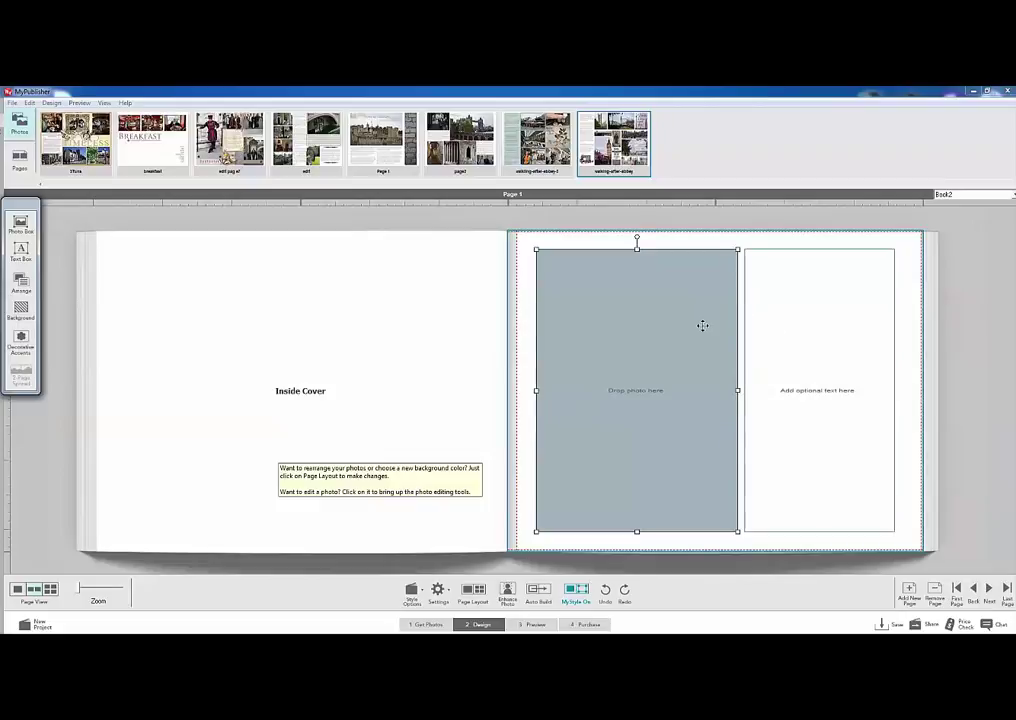
{"action": "left_click", "coordinate": [515, 580]}
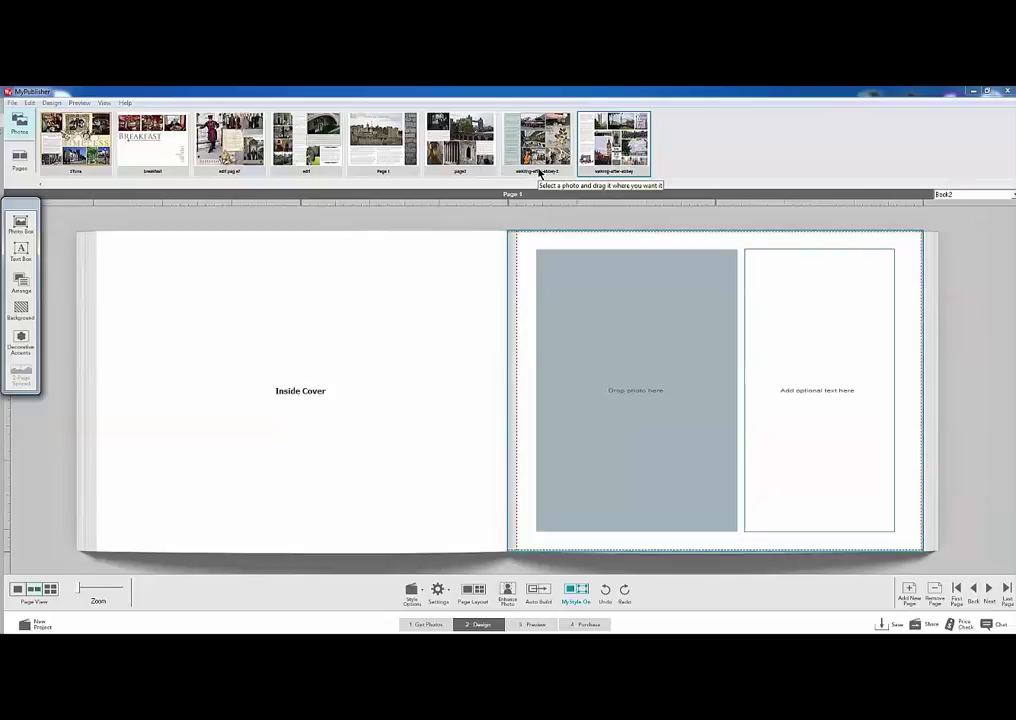
- Give Page 1 the 1 Photo page type with the first full-page Without Captions layout
{"action": "left_click", "coordinate": [476, 597]}
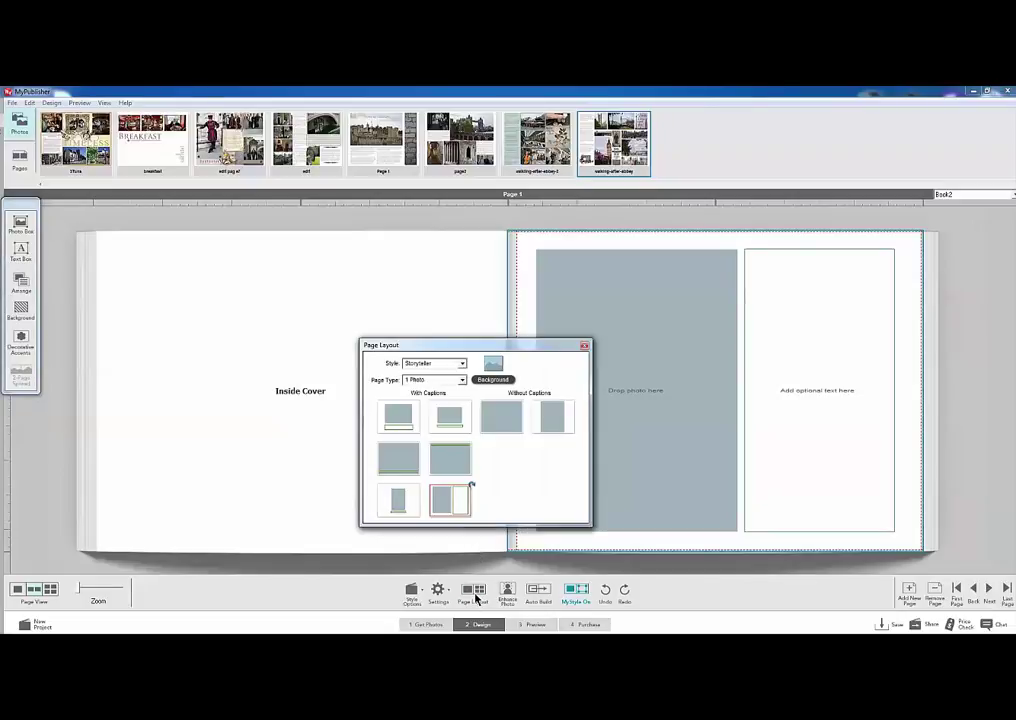
{"action": "left_click", "coordinate": [462, 382]}
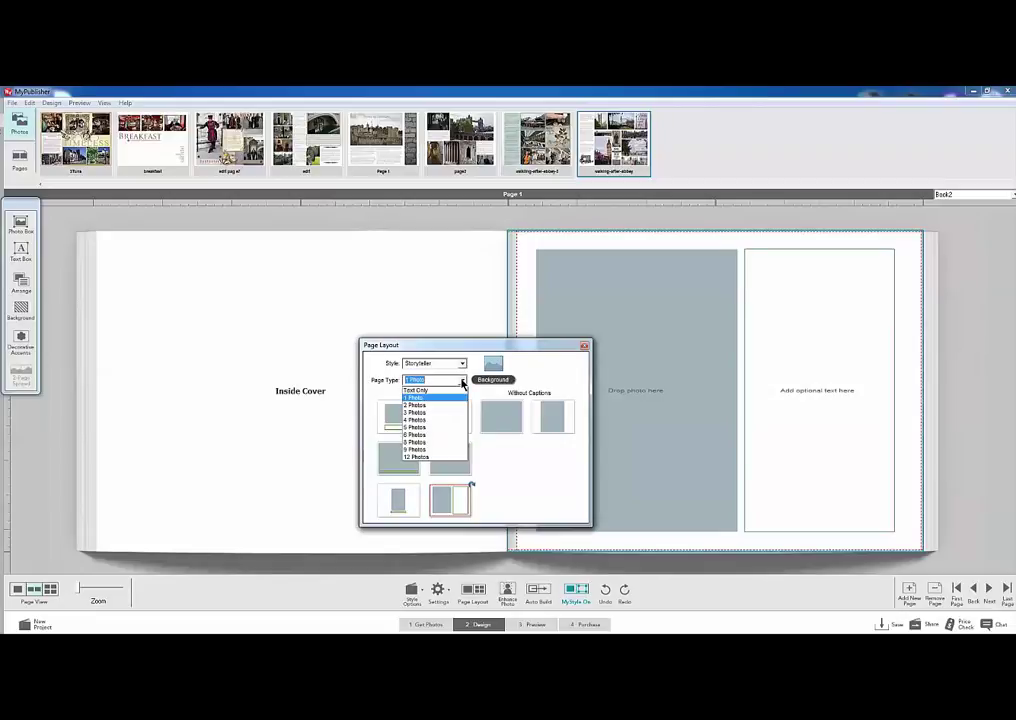
{"action": "left_click", "coordinate": [419, 421]}
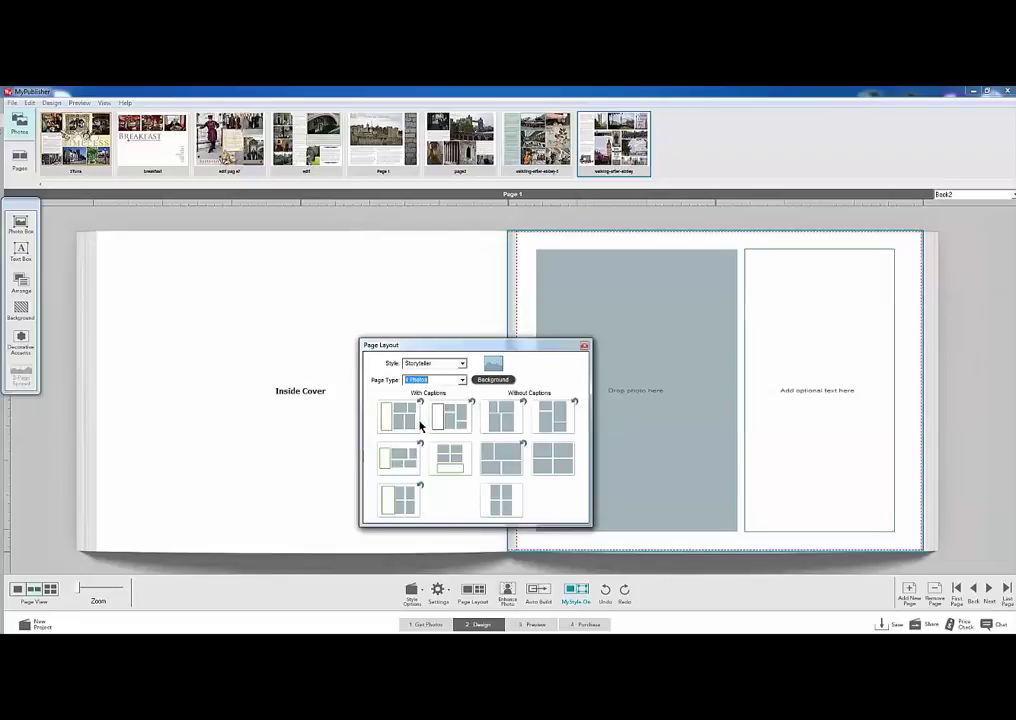
{"action": "left_click", "coordinate": [462, 381]}
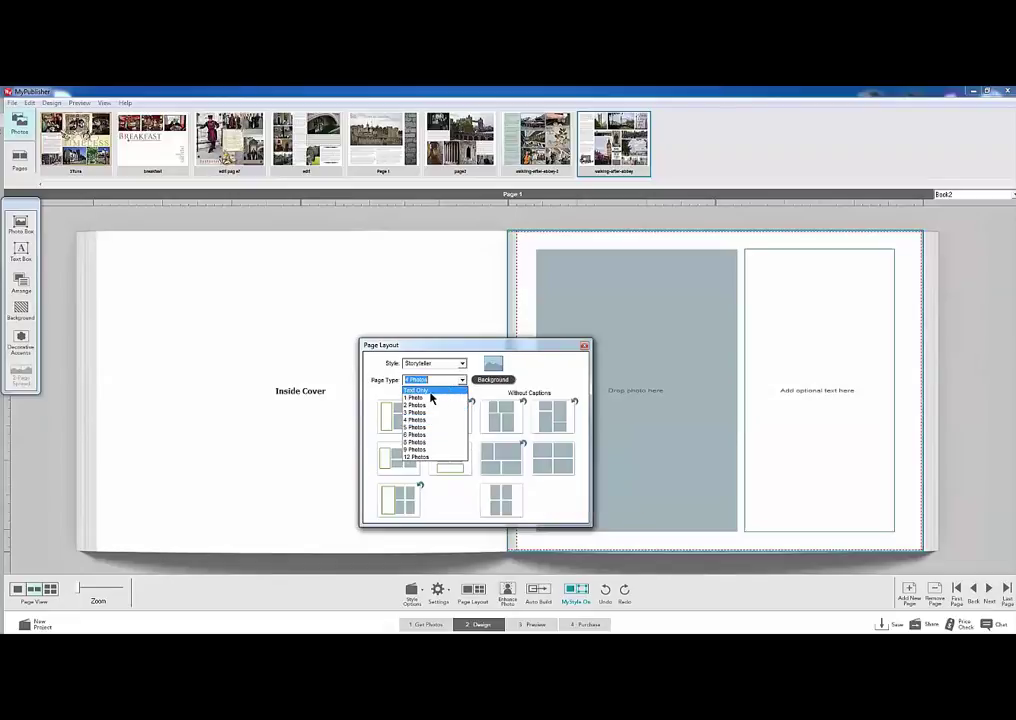
{"action": "left_click", "coordinate": [418, 398]}
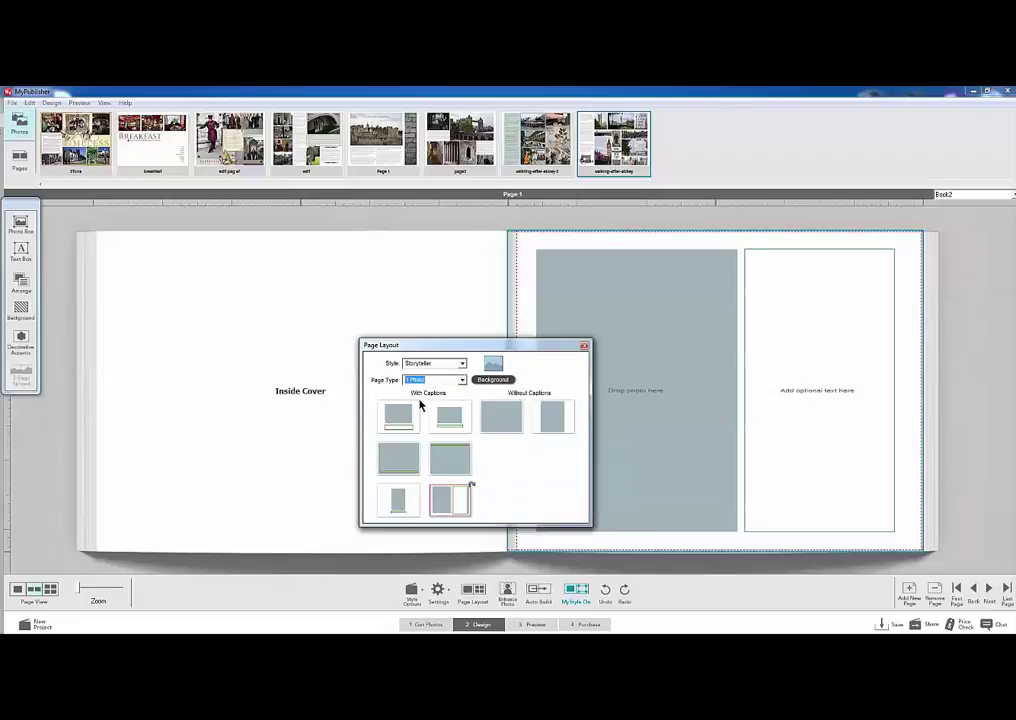
{"action": "left_click", "coordinate": [502, 421]}
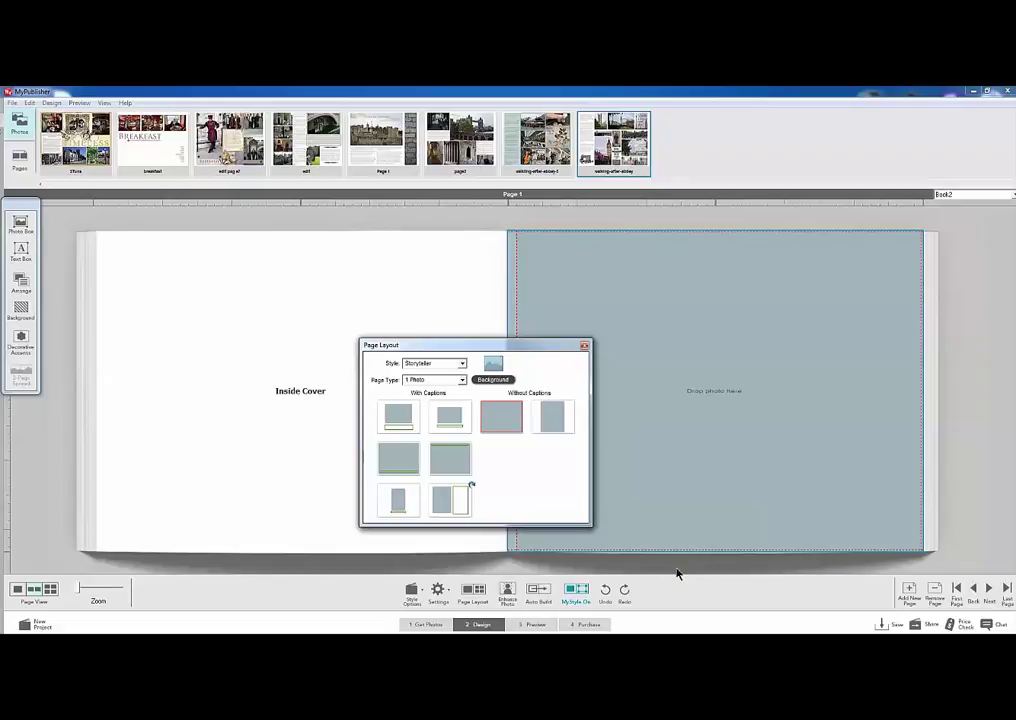
- Close Page Layout and place the Breakfast page onto page 1
{"action": "left_click", "coordinate": [584, 345]}
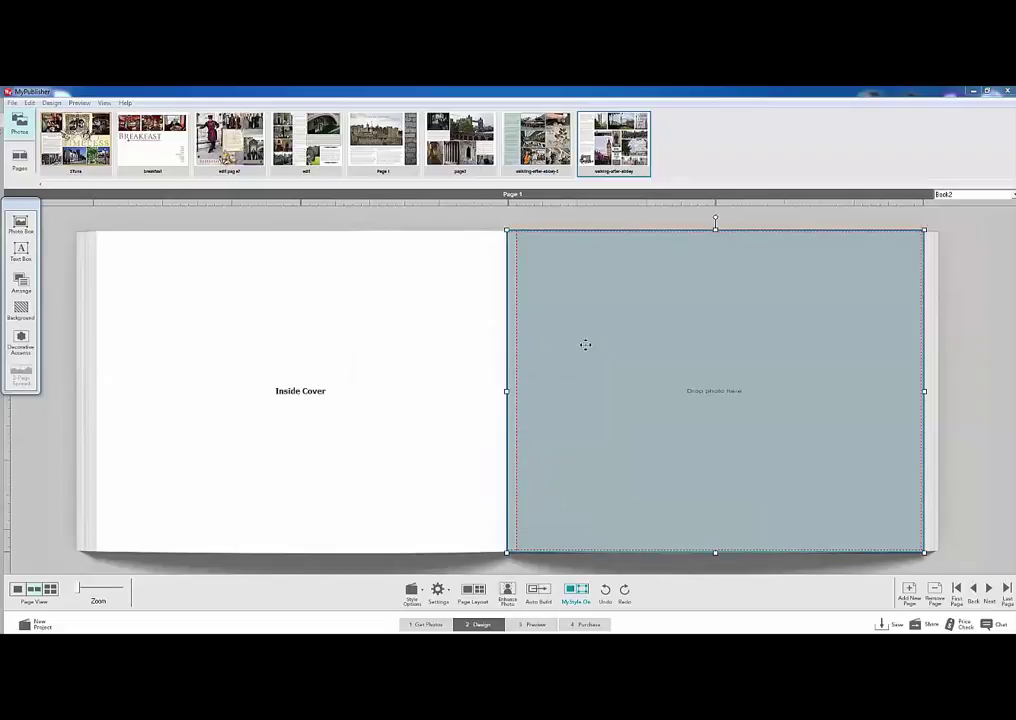
{"action": "left_click", "coordinate": [448, 411]}
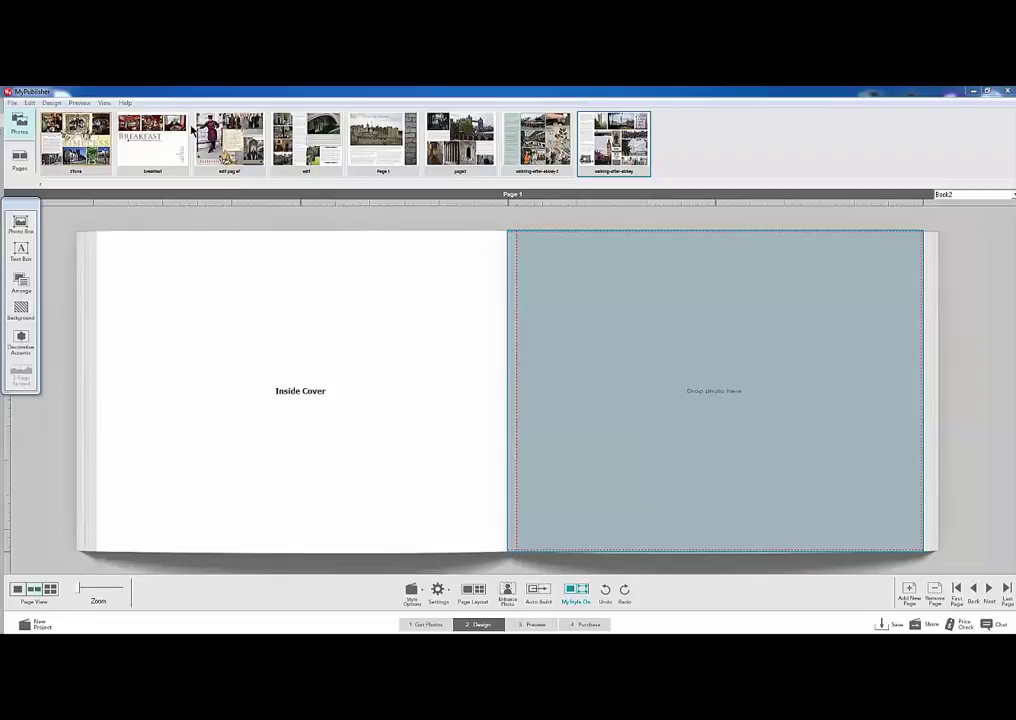
{"action": "left_click_drag", "start_coordinate": [167, 133], "coordinate": [665, 488]}
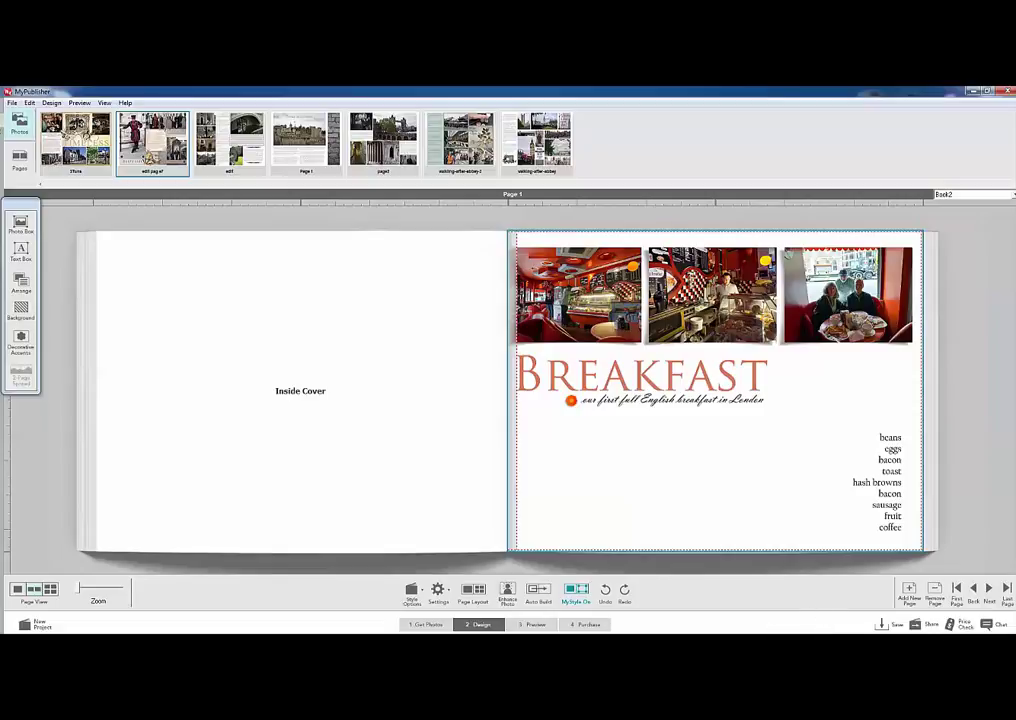
{"action": "left_click", "coordinate": [632, 381]}
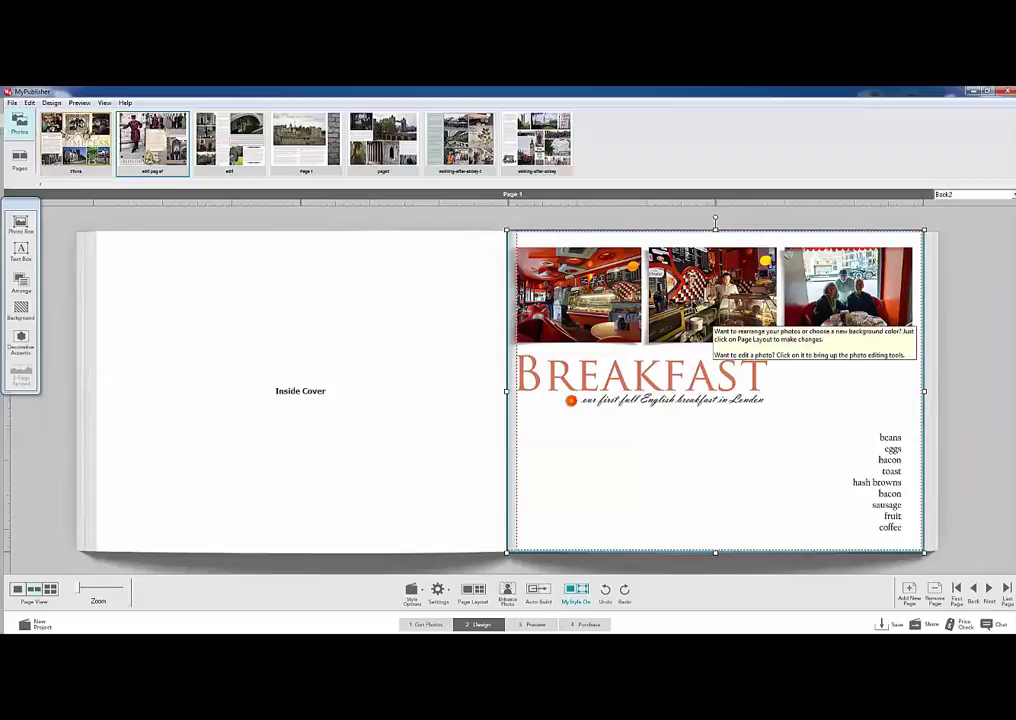
- Replace the Breakfast page on page 1 with the Beefeater scrapbook page
{"action": "left_click_drag", "start_coordinate": [712, 320], "coordinate": [646, 136]}
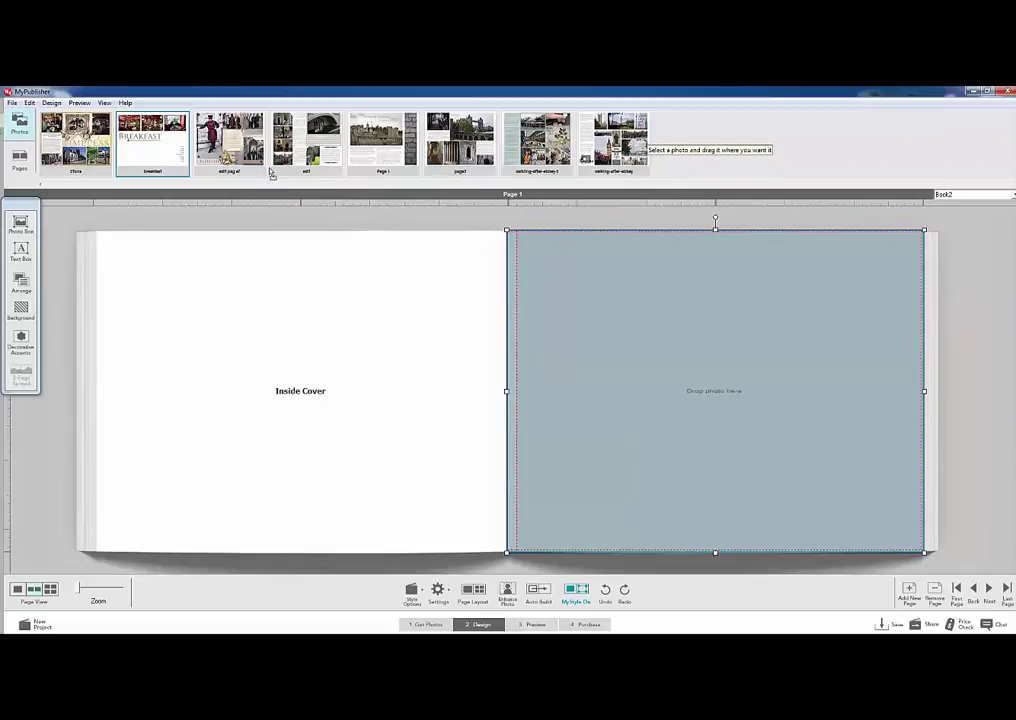
{"action": "left_click_drag", "start_coordinate": [230, 140], "coordinate": [660, 378]}
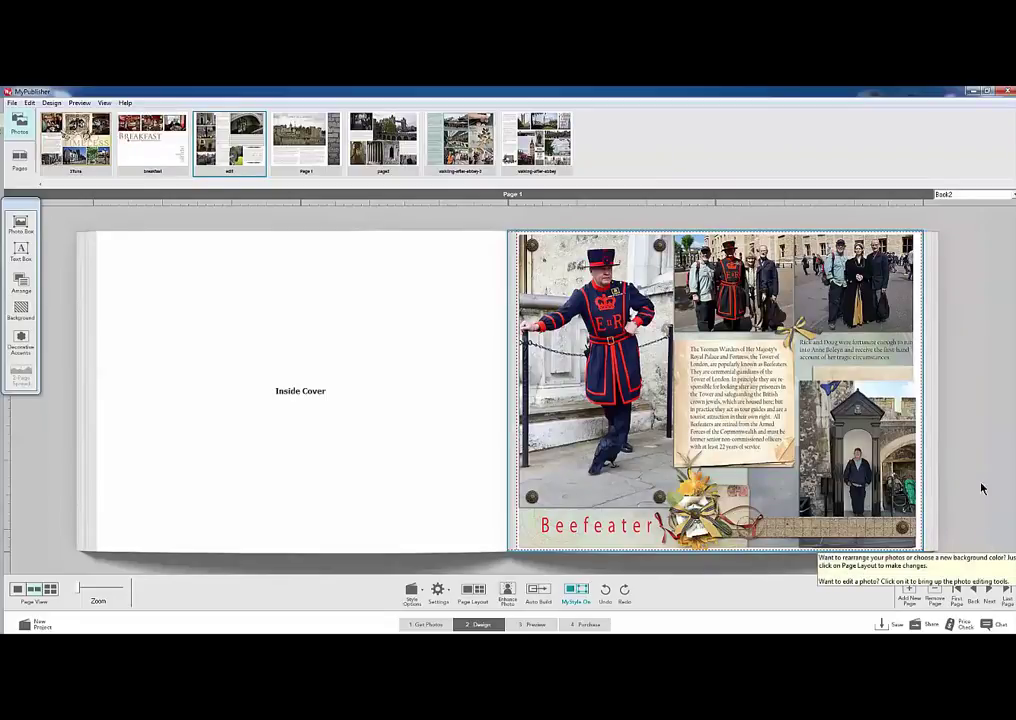
{"action": "left_click", "coordinate": [634, 508]}
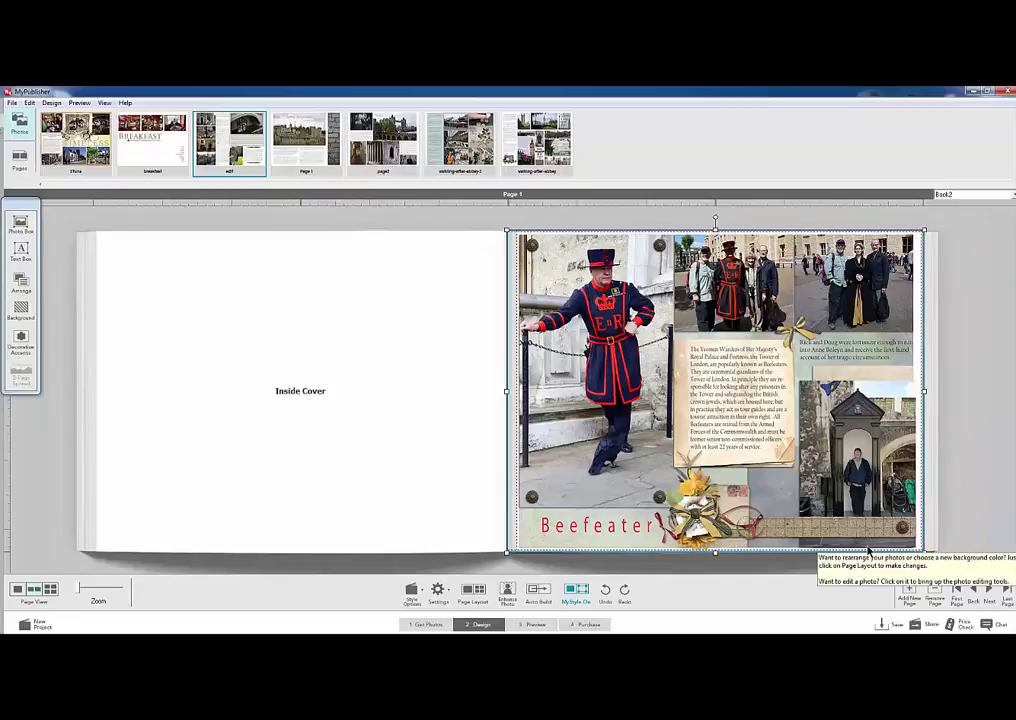
- On pages 2–3, give page 2 a one-photo full-page layout holding the Breakfast scrapbook page
{"action": "left_click", "coordinate": [989, 590]}
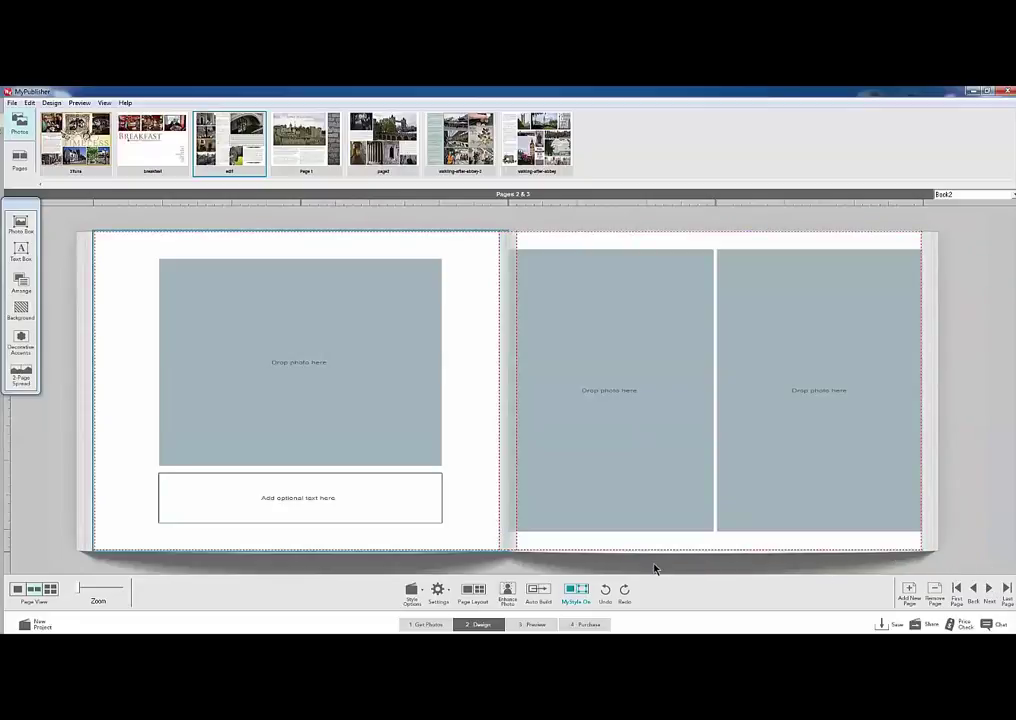
{"action": "left_click", "coordinate": [472, 591]}
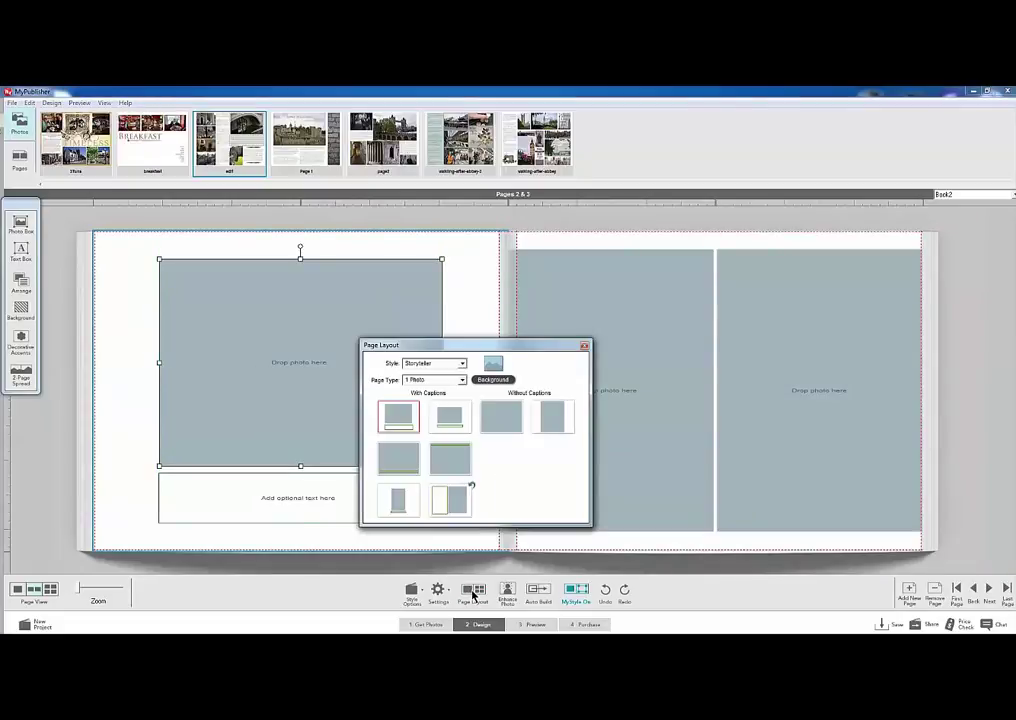
{"action": "left_click", "coordinate": [499, 423]}
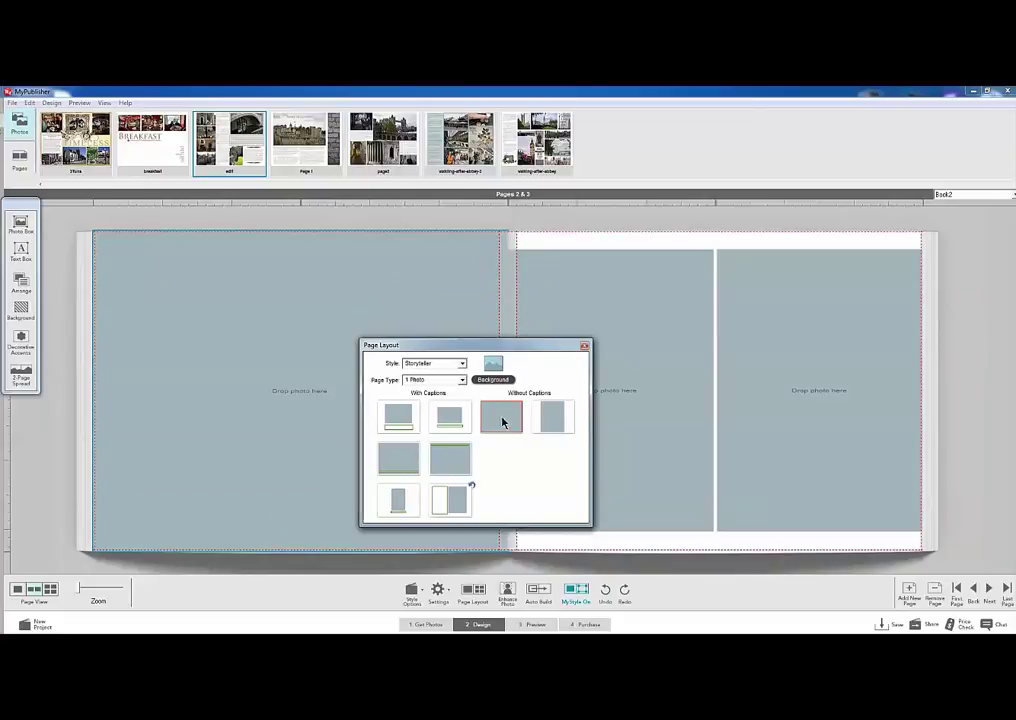
{"action": "left_click", "coordinate": [584, 348]}
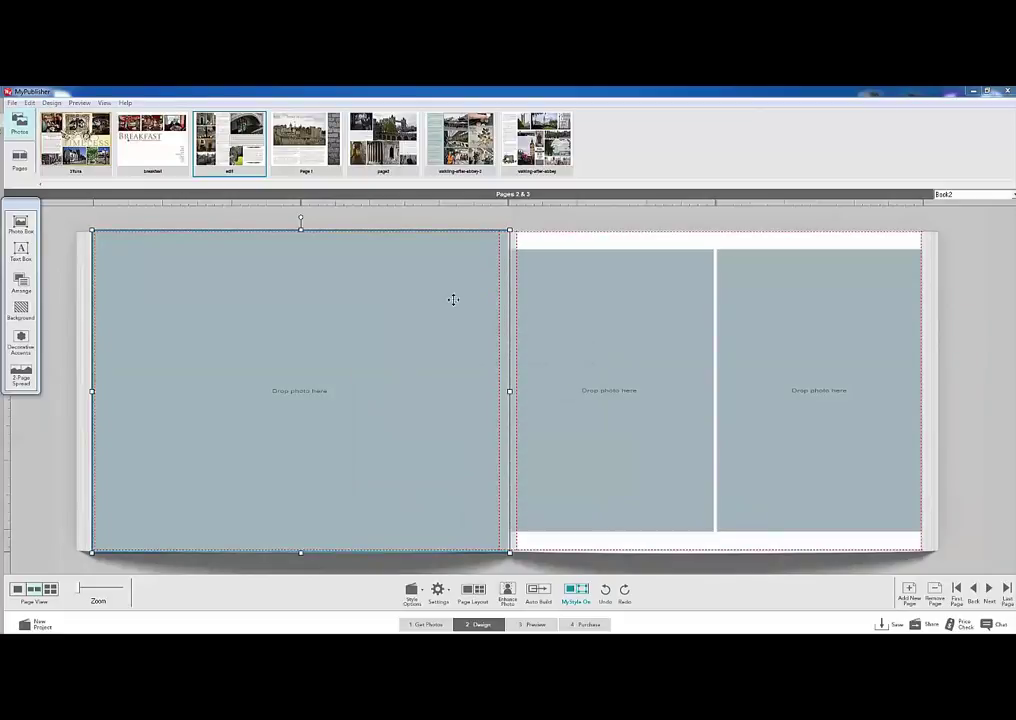
{"action": "left_click_drag", "start_coordinate": [166, 136], "coordinate": [336, 450]}
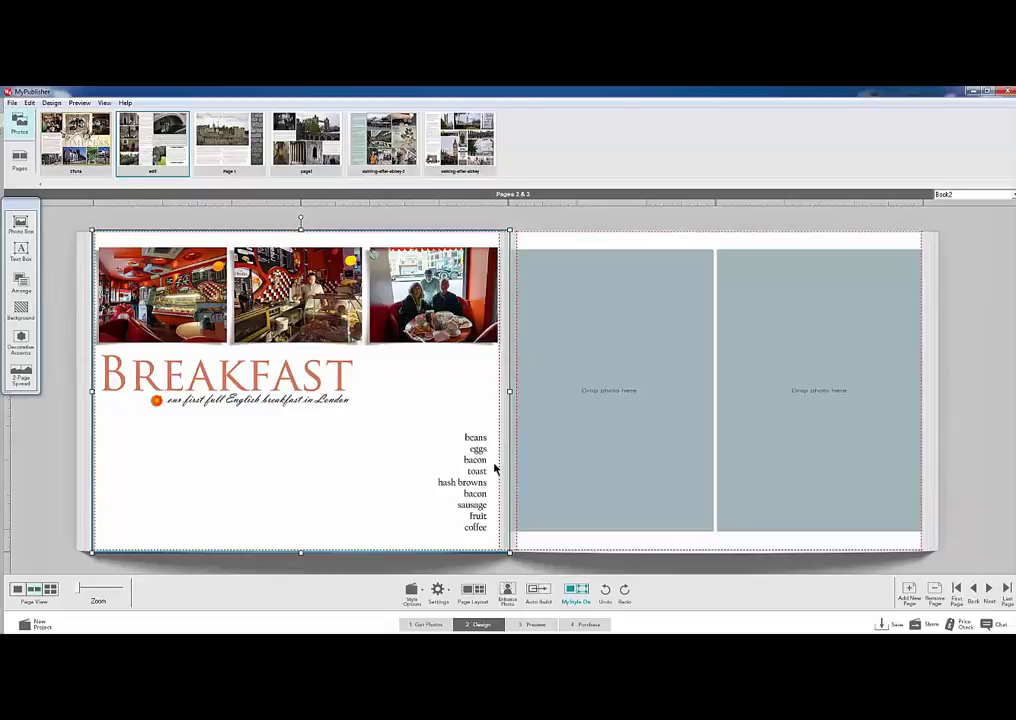
- Change page 3 to the 1 Photo page type with one full-page photo frame
{"action": "left_click", "coordinate": [653, 455]}
{"action": "left_click", "coordinate": [745, 464]}
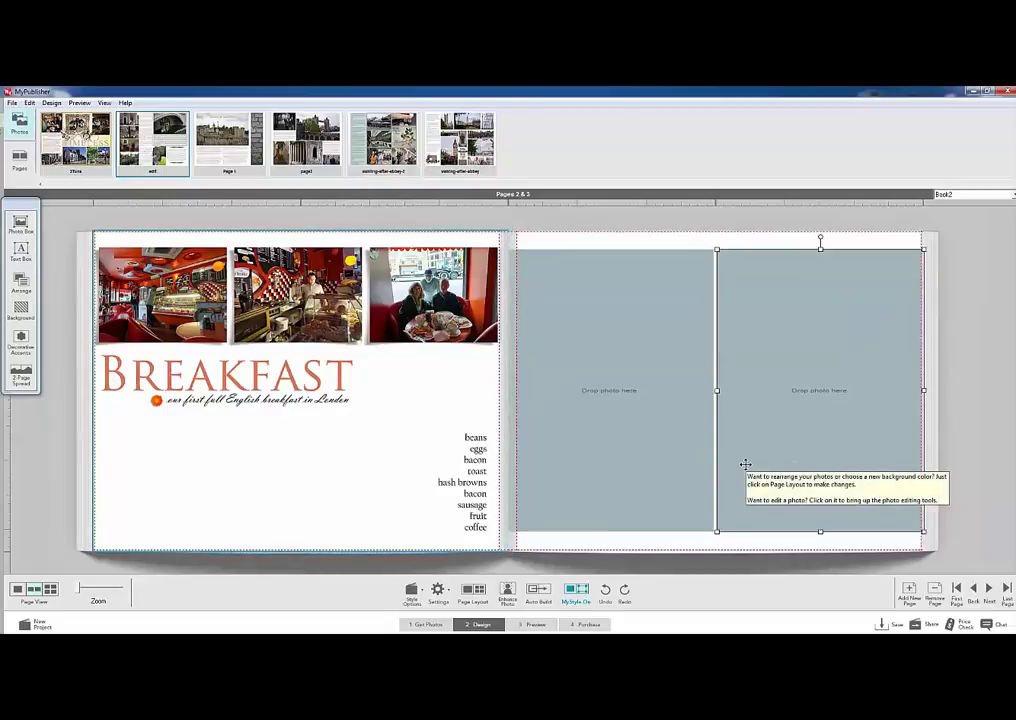
{"action": "left_click", "coordinate": [665, 417]}
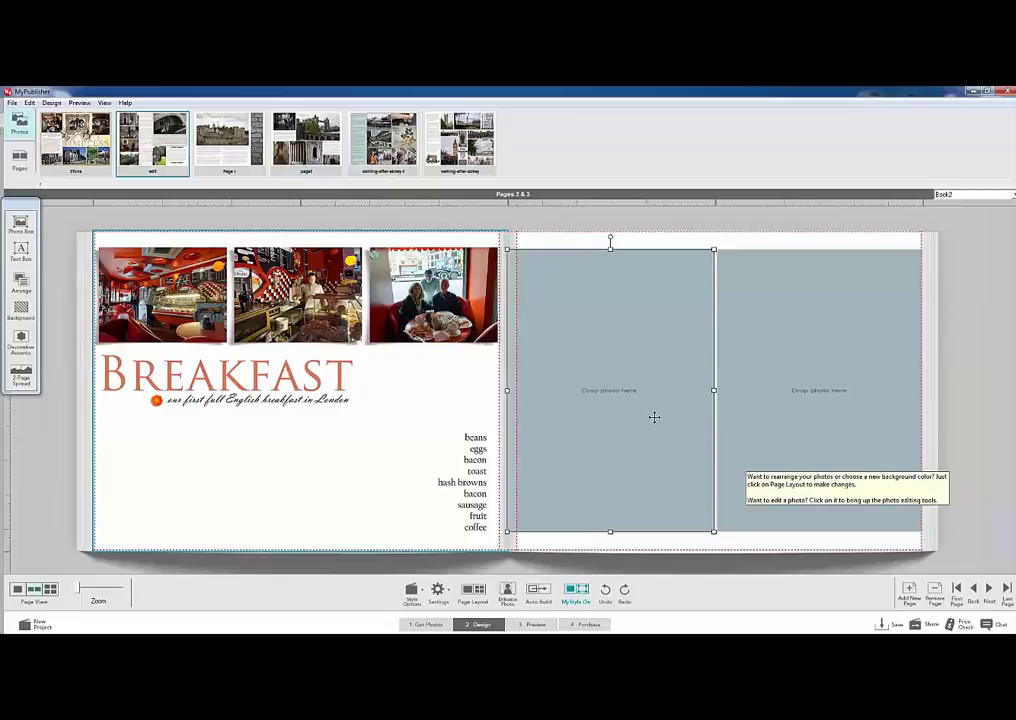
{"action": "left_click", "coordinate": [652, 422]}
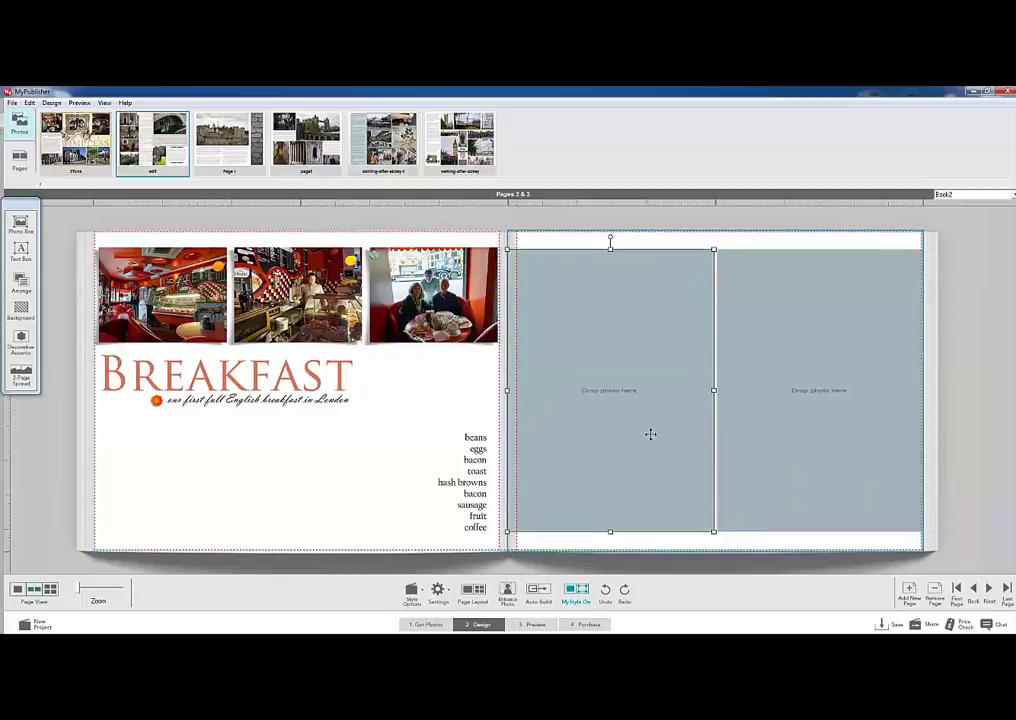
{"action": "left_click", "coordinate": [474, 596]}
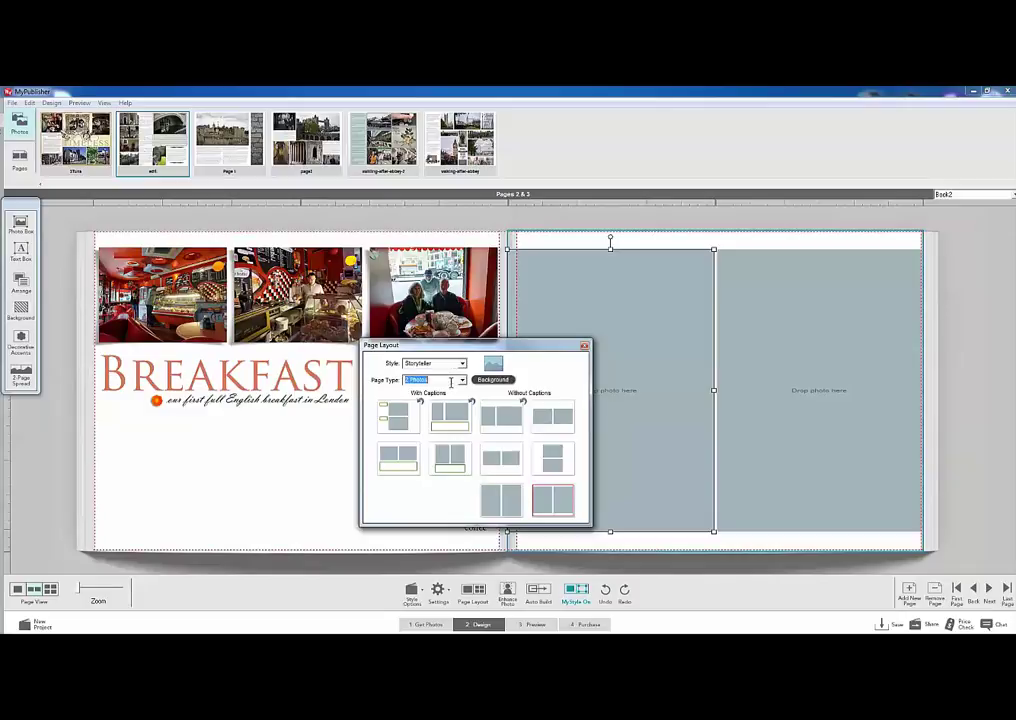
{"action": "left_click", "coordinate": [450, 381]}
{"action": "left_click", "coordinate": [431, 398]}
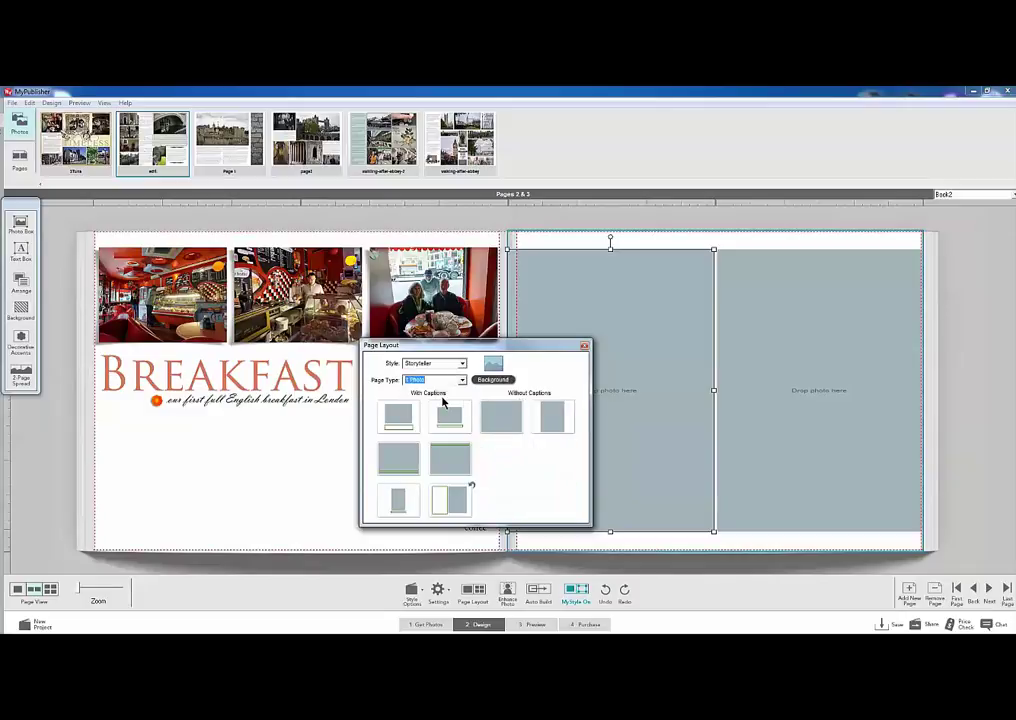
{"action": "left_click", "coordinate": [511, 418]}
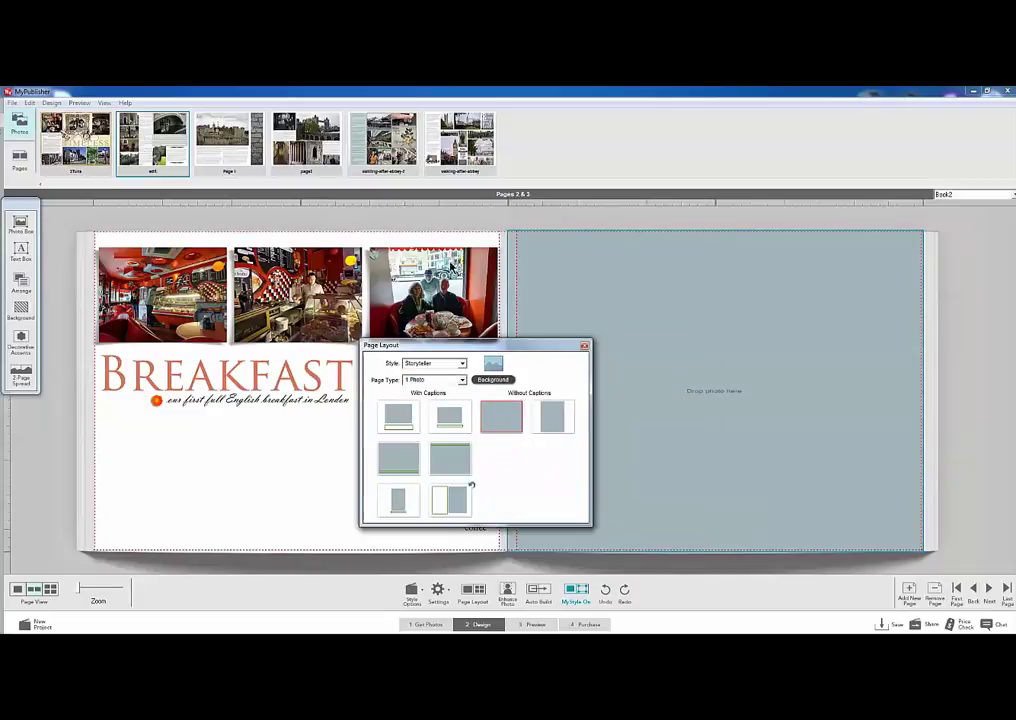
{"action": "left_click", "coordinate": [584, 345]}
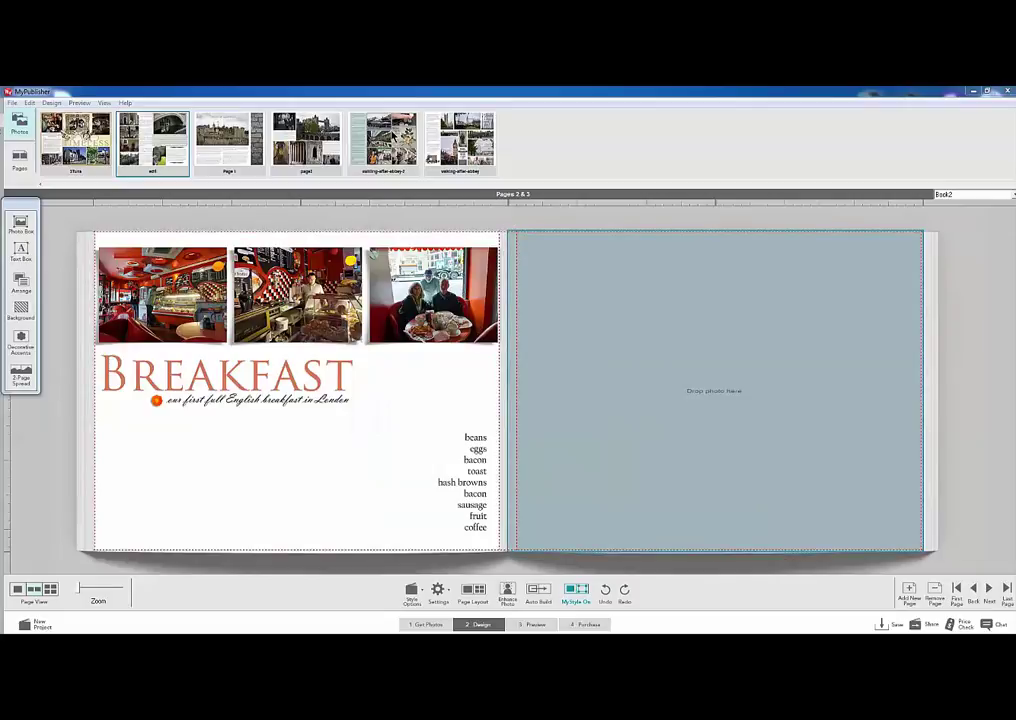
- Fill page 3 with the Tower of London scrapbook page, replacing the London collage
{"action": "left_click_drag", "start_coordinate": [432, 138], "coordinate": [732, 435]}
{"action": "left_click", "coordinate": [556, 302]}
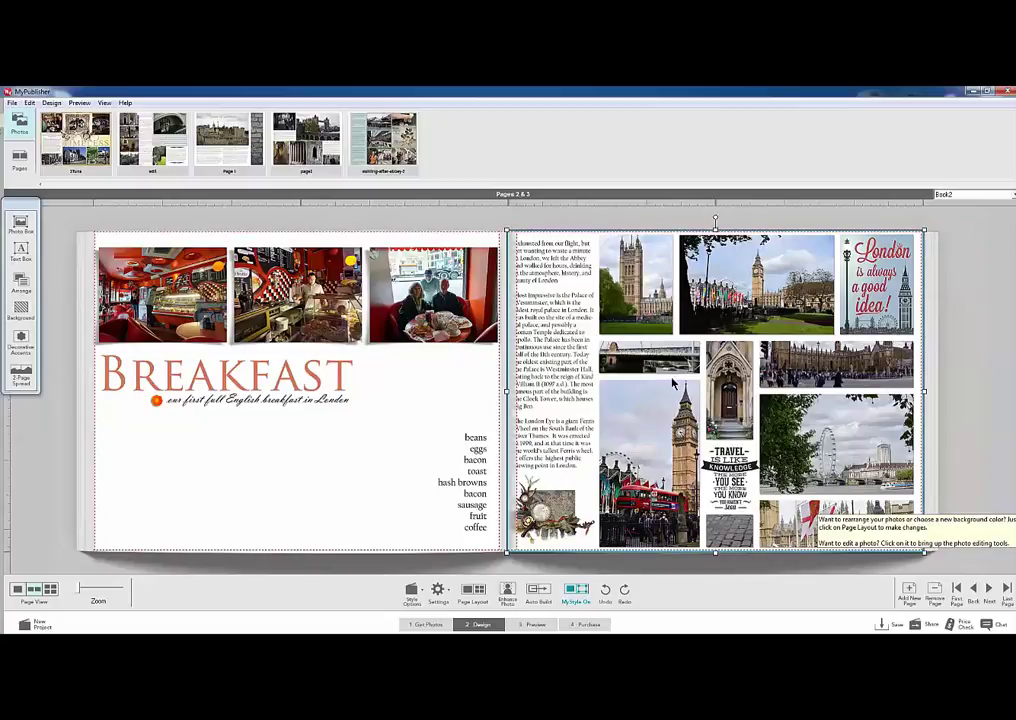
{"action": "left_click", "coordinate": [604, 172]}
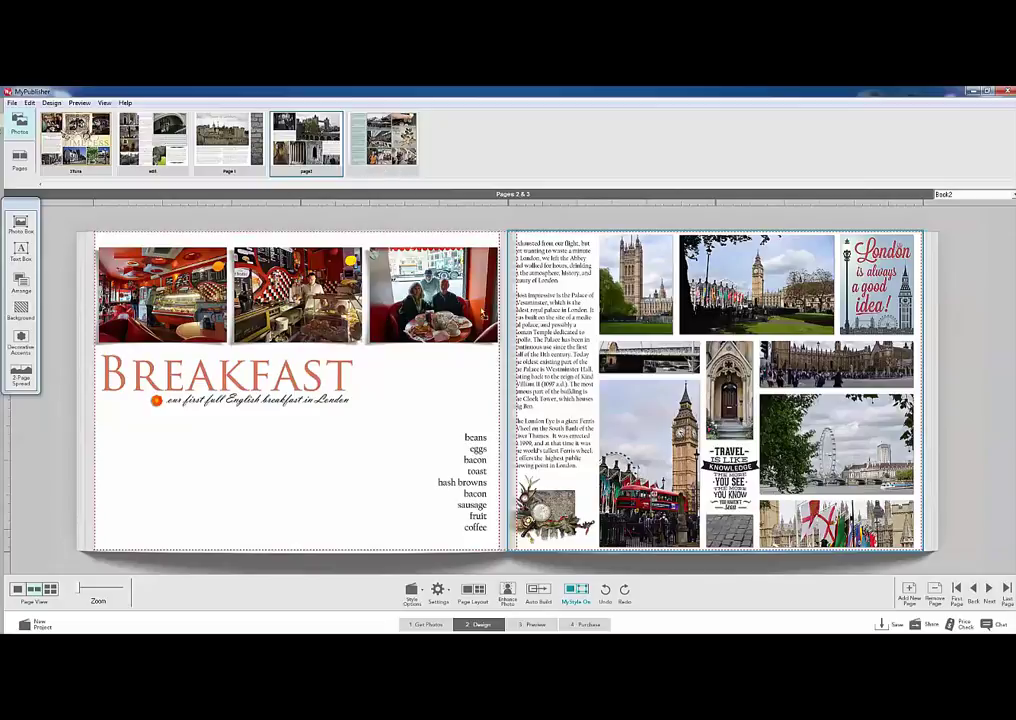
{"action": "left_click", "coordinate": [572, 331]}
{"action": "left_click_drag", "start_coordinate": [572, 331], "coordinate": [570, 325]}
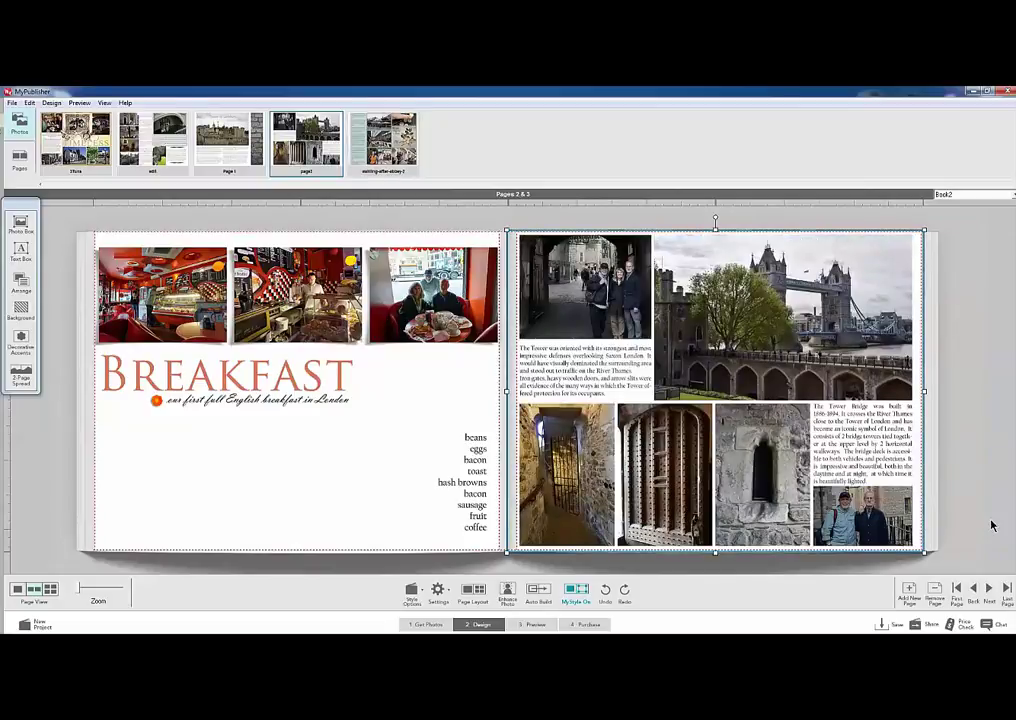
{"action": "left_click", "coordinate": [576, 354]}
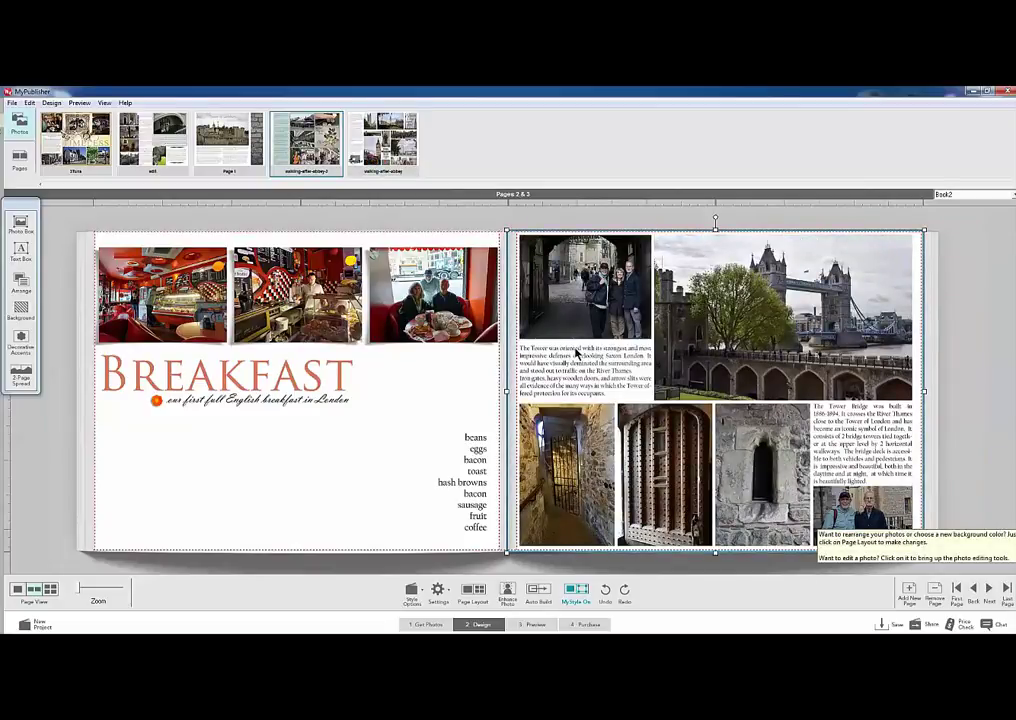
{"action": "left_click", "coordinate": [985, 552]}
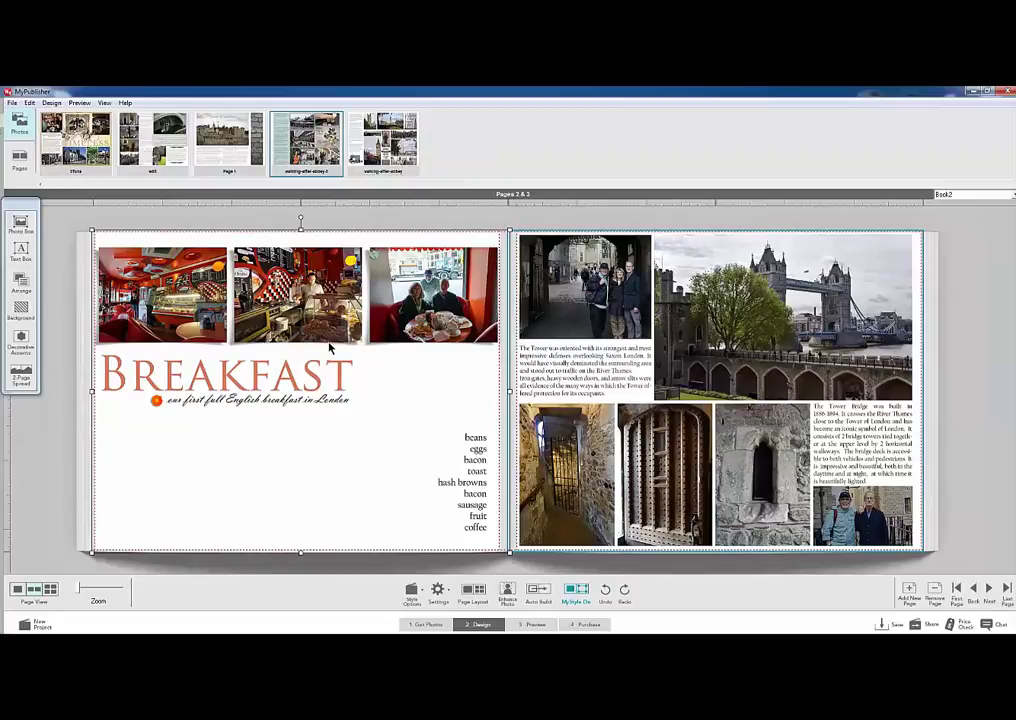
{"action": "left_click", "coordinate": [496, 550]}
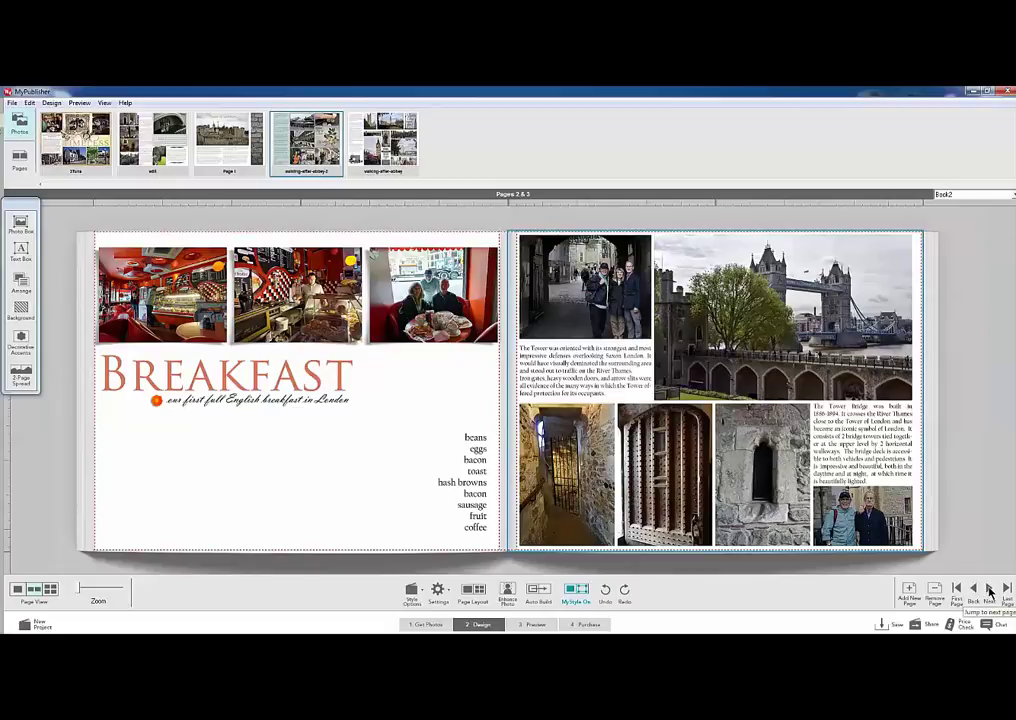
- Advance to the empty pages 4–5 spread and check page 5's full-page photo frame
{"action": "left_click", "coordinate": [989, 592]}
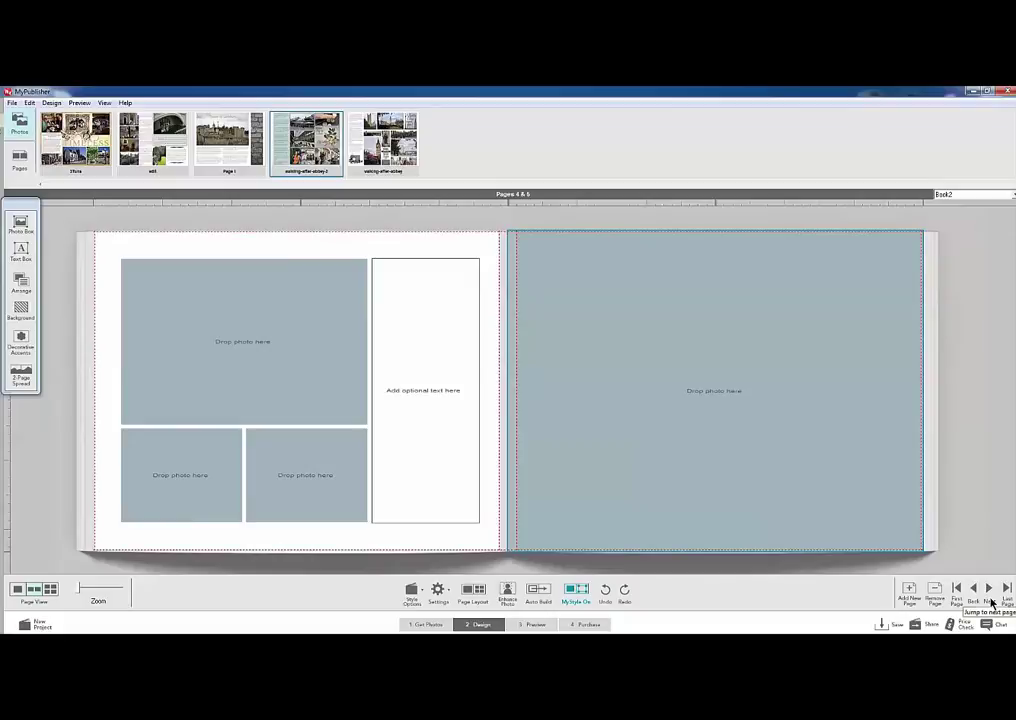
{"action": "left_click", "coordinate": [700, 478]}
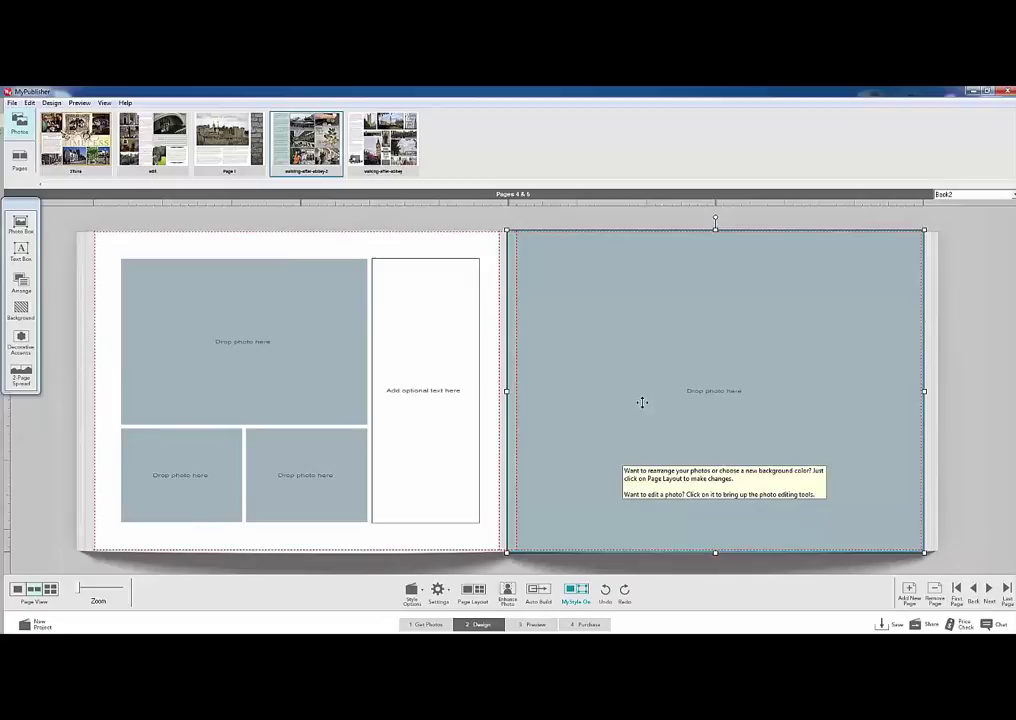
{"action": "left_click", "coordinate": [891, 567]}
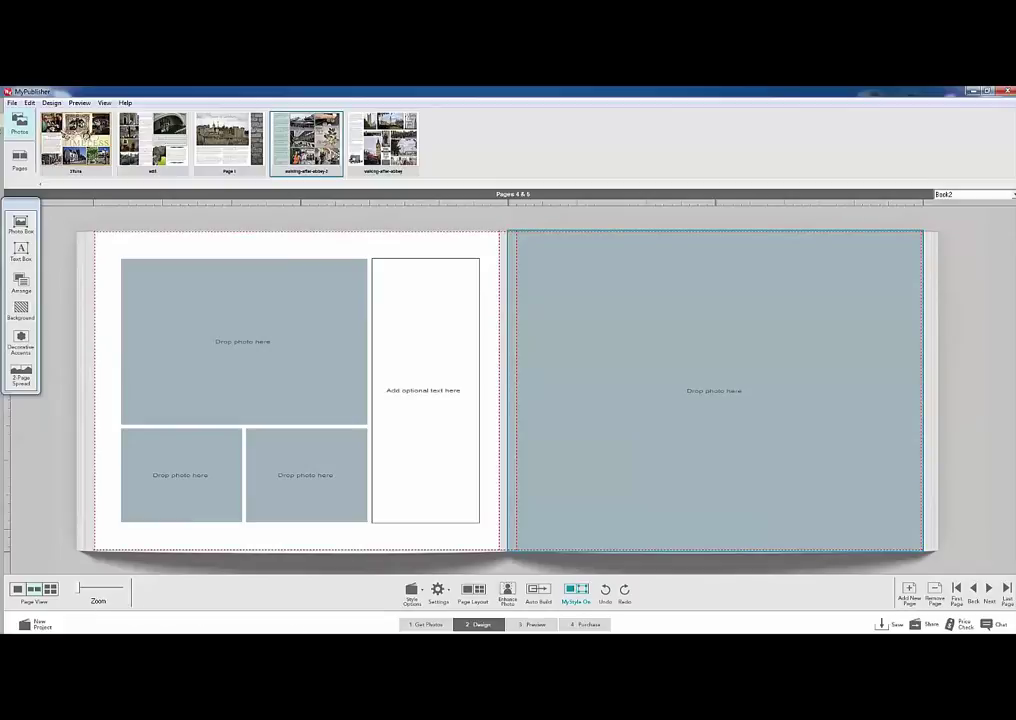
- Switch to Preview, view page 1 alone, then return to the two-page spread
{"action": "left_click", "coordinate": [533, 625]}
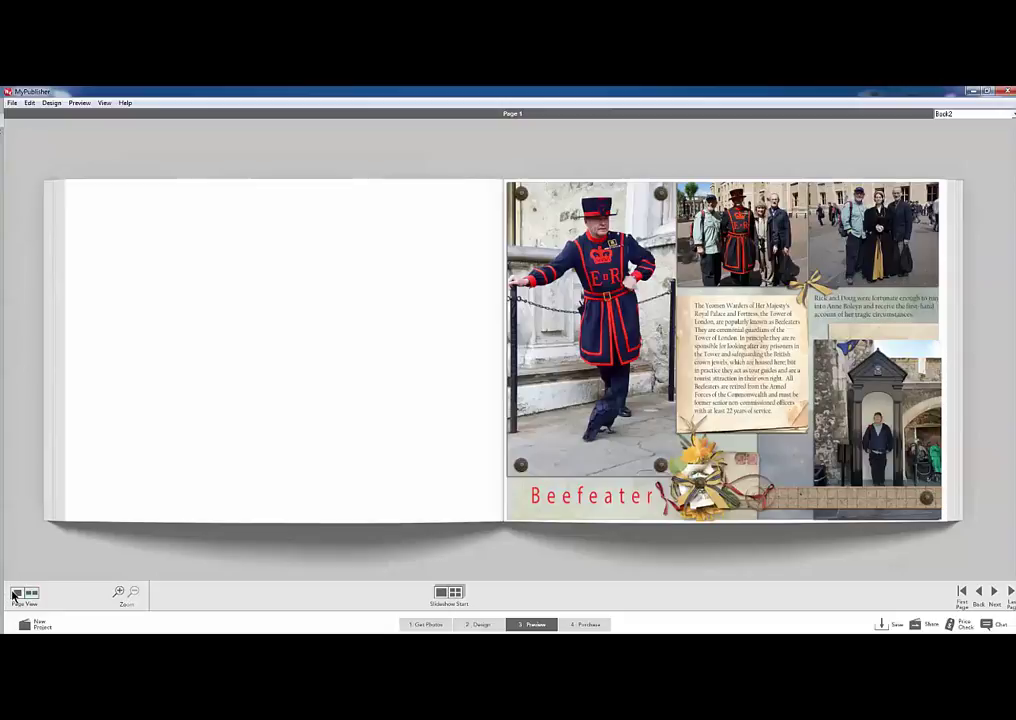
{"action": "left_click", "coordinate": [31, 595]}
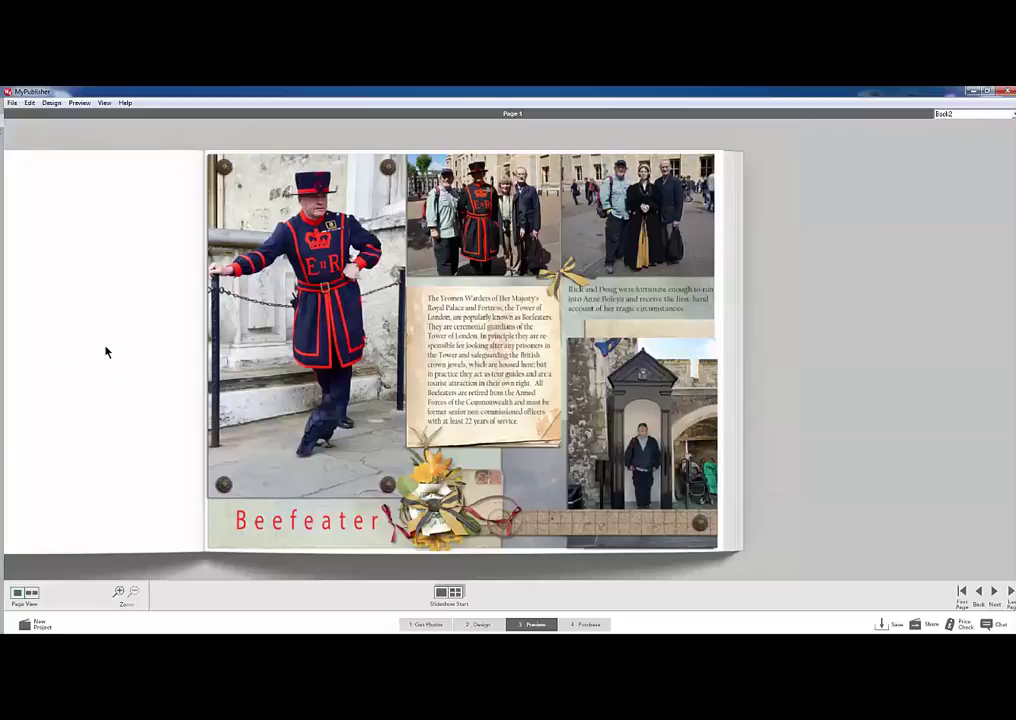
{"action": "left_click", "coordinate": [30, 595]}
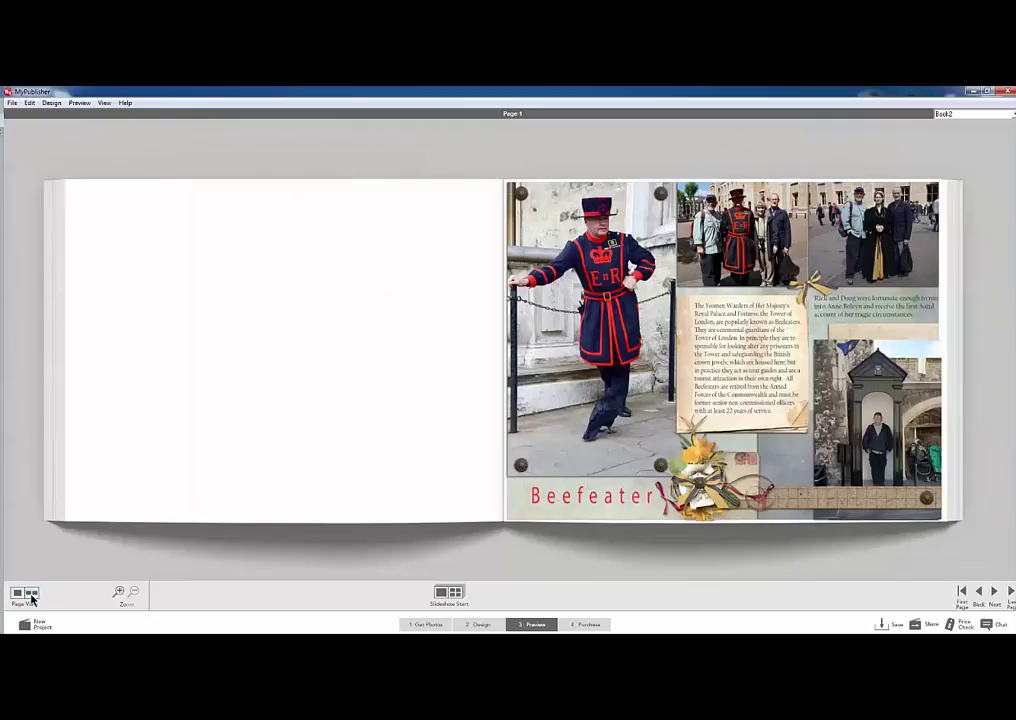